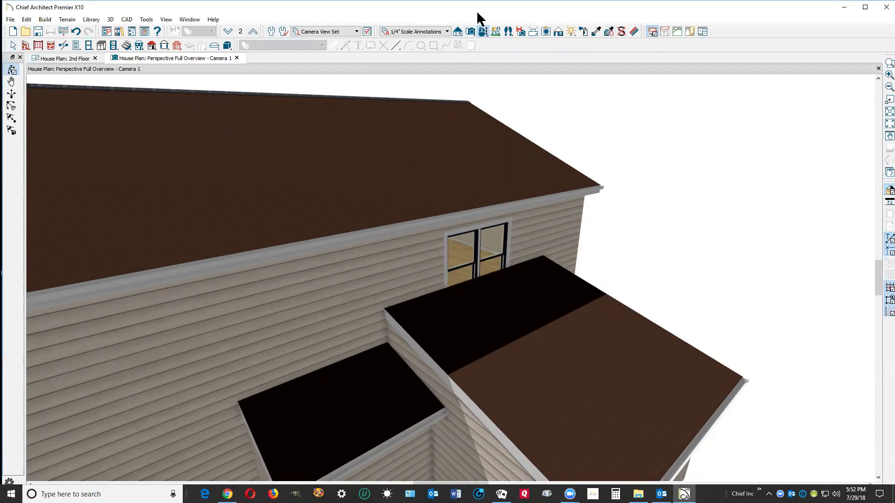
- Tile the camera view beside the 2nd floor plan and frame the double window in the wall above the lower roof
{"action": "key", "text": "shift+F7"}
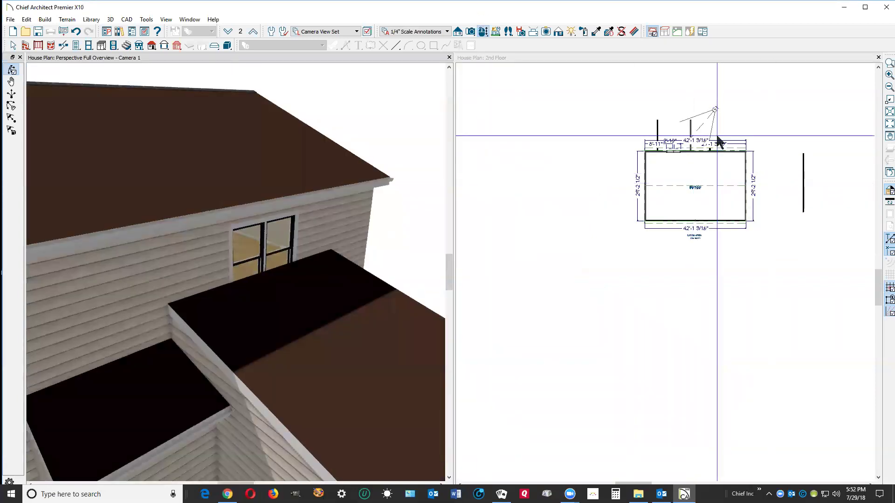
{"action": "scroll", "coordinate": [673, 133], "scroll_direction": "up", "scroll_amount": 1}
{"action": "scroll", "coordinate": [673, 125], "scroll_direction": "up", "scroll_amount": 4}
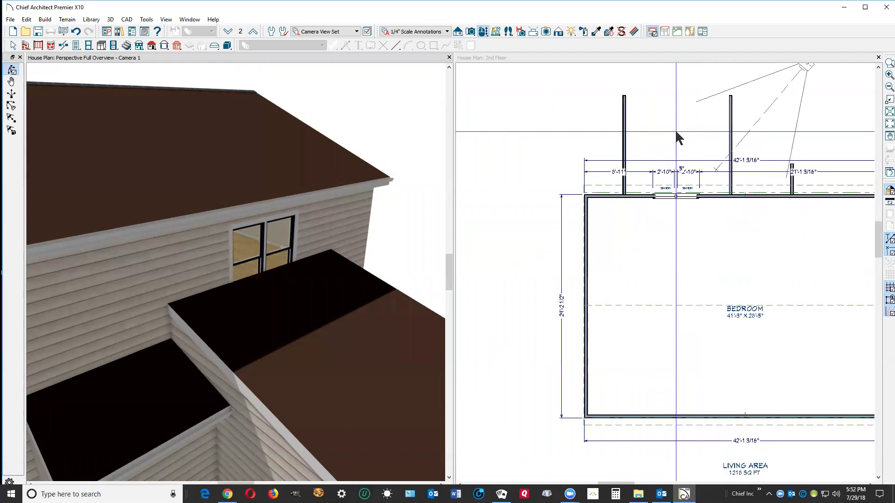
{"action": "scroll", "coordinate": [709, 182], "scroll_direction": "down", "scroll_amount": 3}
{"action": "scroll", "coordinate": [709, 194], "scroll_direction": "up", "scroll_amount": 3}
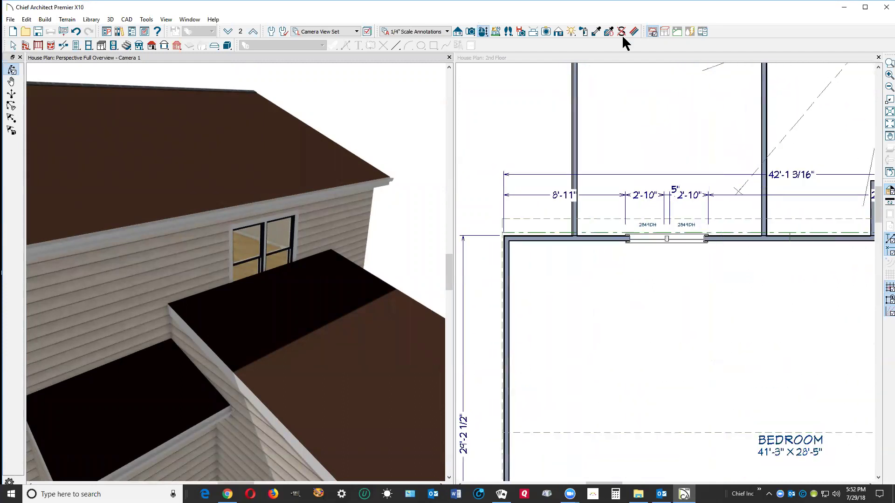
- Switch the plan view down to the 1st floor and check the ceiling plane over the small Family room
{"action": "left_click", "coordinate": [229, 32]}
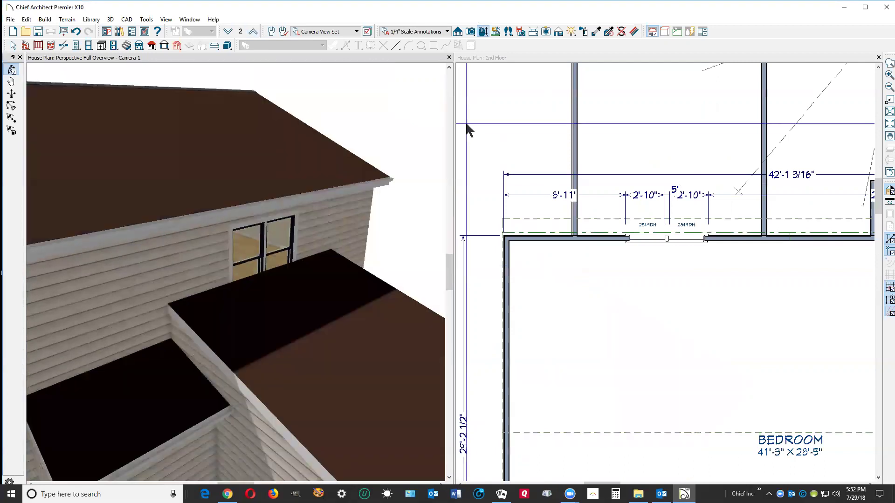
{"action": "left_click", "coordinate": [520, 57]}
{"action": "left_click", "coordinate": [228, 31]}
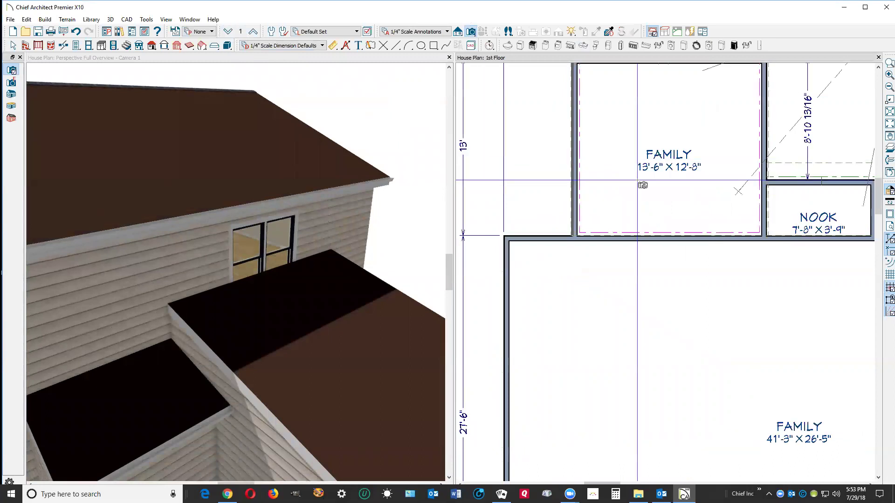
{"action": "key", "text": "space"}
{"action": "left_click", "coordinate": [641, 236]}
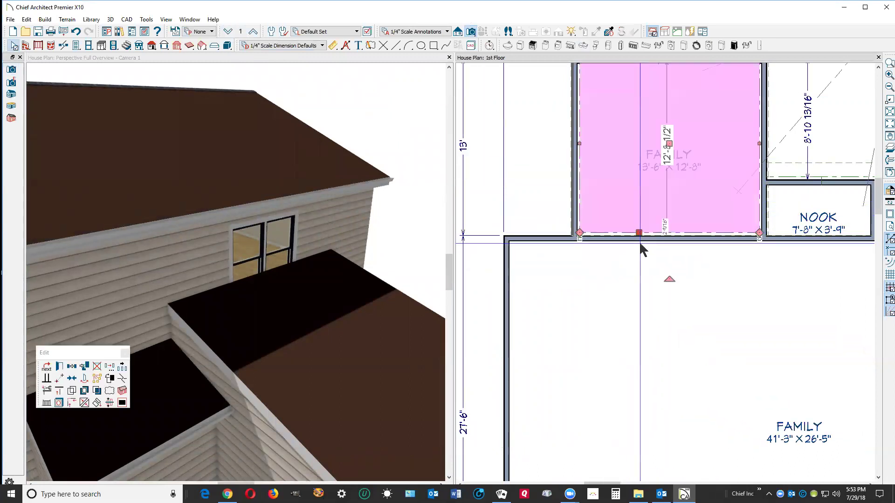
{"action": "key", "text": "Escape"}
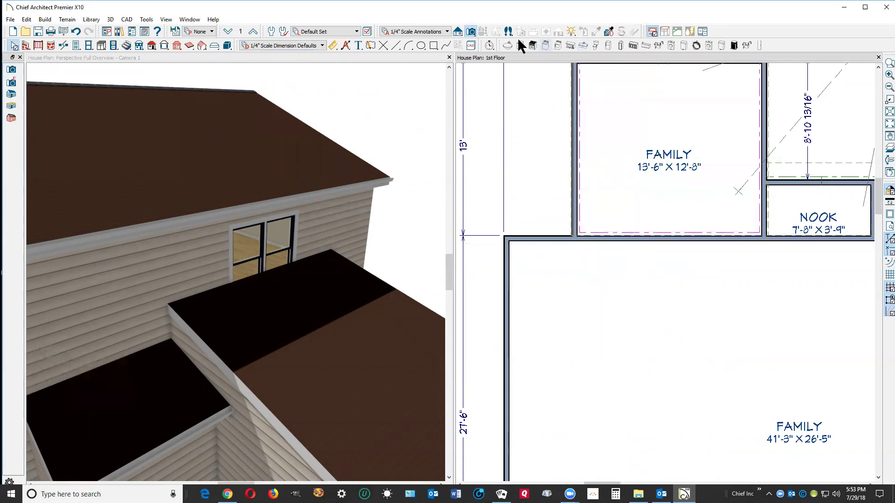
- Cut a cross section through the small Family room, examine where the lower roof meets the window wall, and close the section
{"action": "left_click", "coordinate": [457, 32]}
{"action": "left_click_drag", "start_coordinate": [703, 201], "coordinate": [648, 197]}
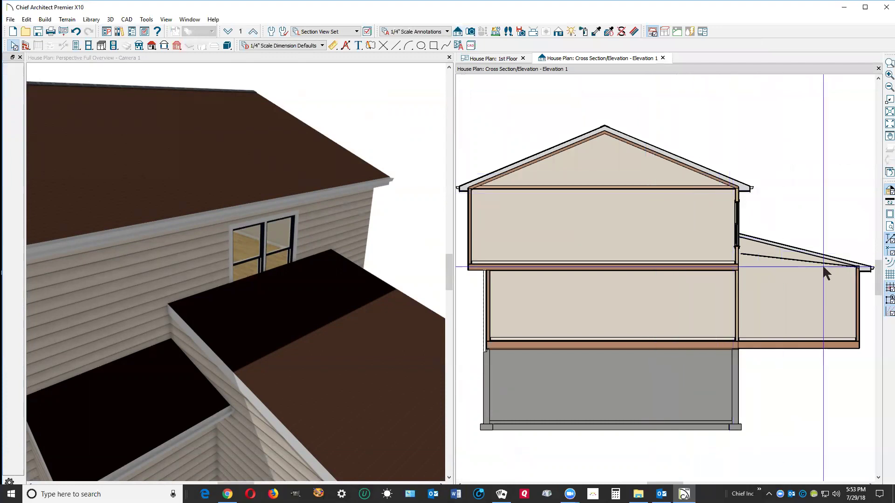
{"action": "scroll", "coordinate": [796, 254], "scroll_direction": "up", "scroll_amount": 2}
{"action": "scroll", "coordinate": [768, 253], "scroll_direction": "up", "scroll_amount": 1}
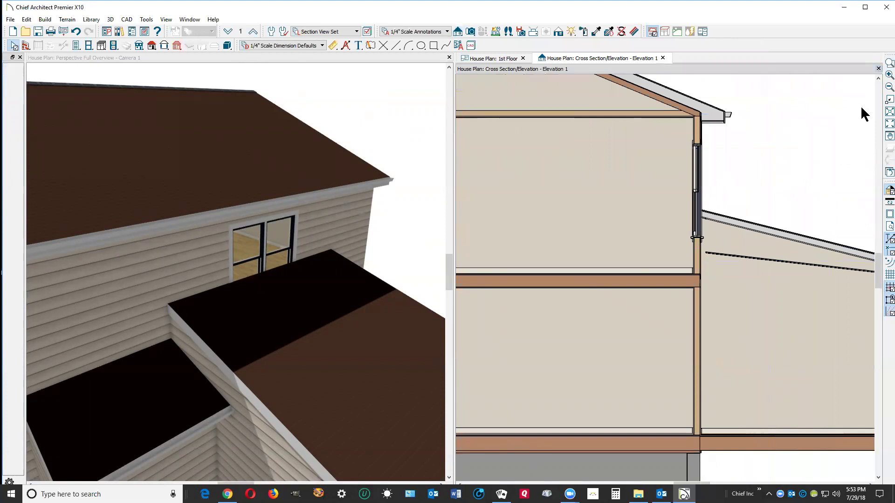
{"action": "left_click", "coordinate": [878, 69]}
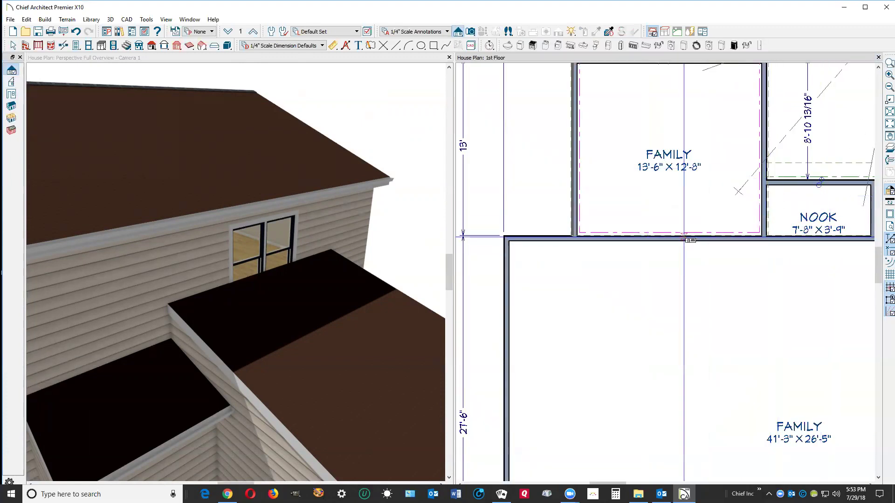
- Extend the small Family room's ceiling plane so its edge meets the face of the main house wall
{"action": "scroll", "coordinate": [684, 238], "scroll_direction": "up", "scroll_amount": 5}
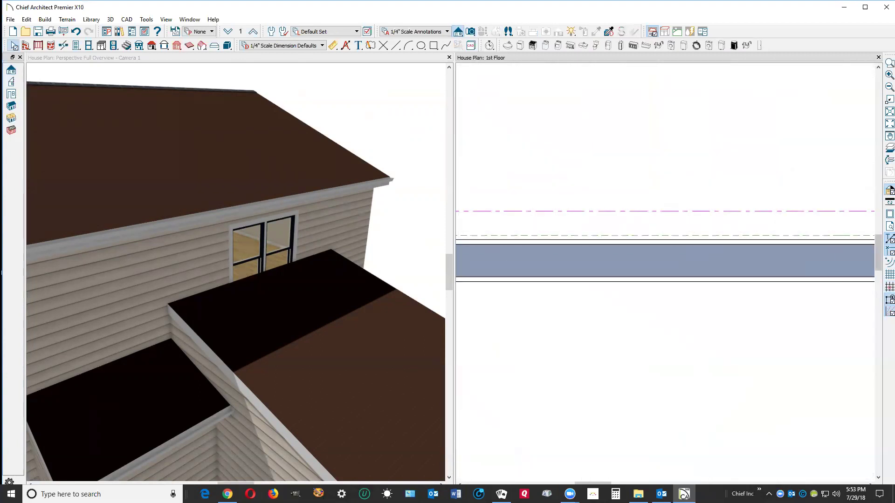
{"action": "left_click", "coordinate": [716, 212]}
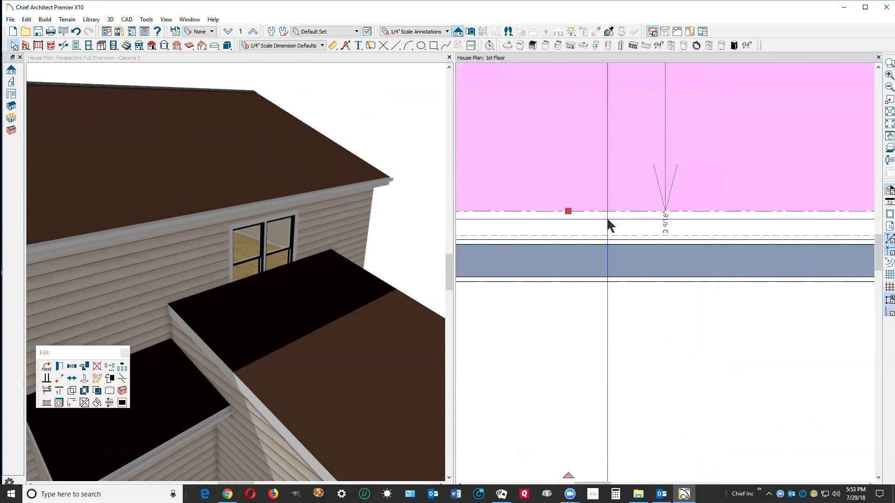
{"action": "left_click_drag", "start_coordinate": [569, 212], "coordinate": [571, 239]}
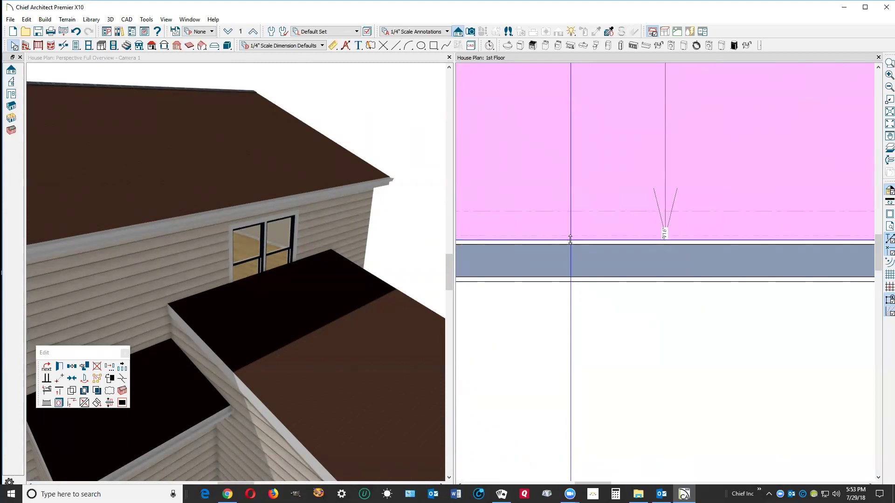
{"action": "key", "text": "Escape"}
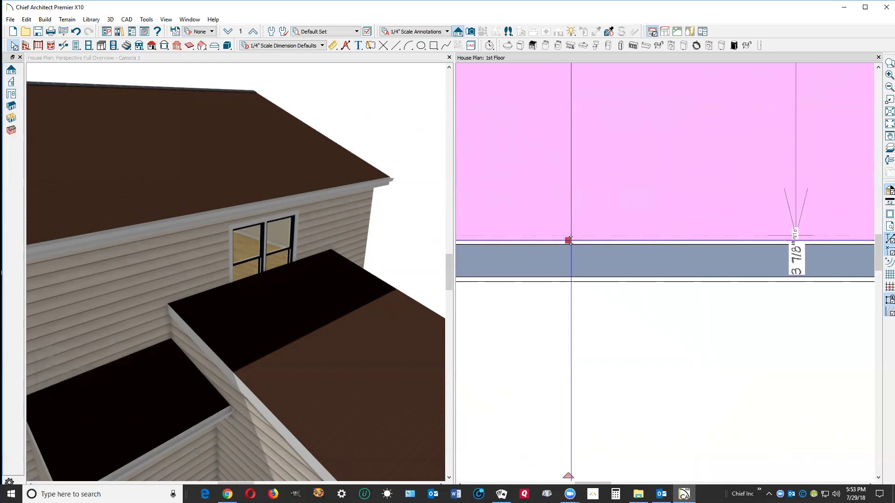
- Turn on the reference display so the upper floor's window shows over the 1st floor plan
{"action": "scroll", "coordinate": [622, 232], "scroll_direction": "down", "scroll_amount": 3}
{"action": "scroll", "coordinate": [573, 241], "scroll_direction": "down", "scroll_amount": 1}
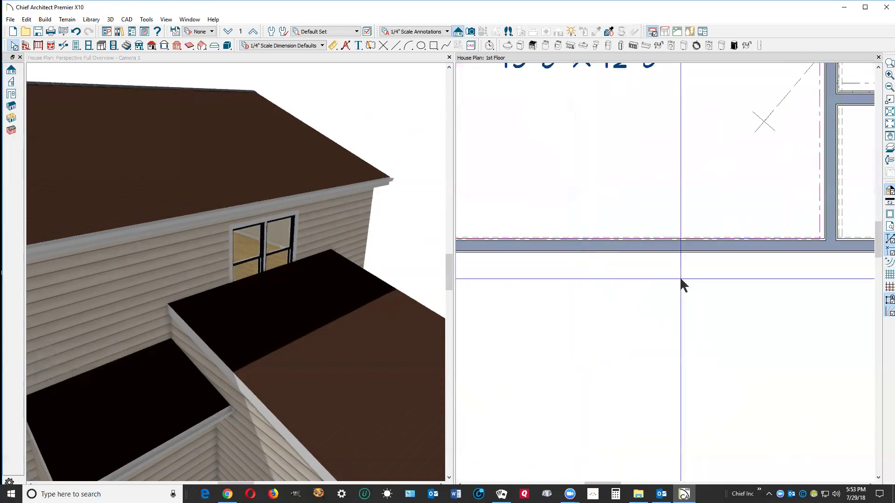
{"action": "left_click", "coordinate": [887, 148]}
{"action": "scroll", "coordinate": [611, 237], "scroll_direction": "down", "scroll_amount": 1}
{"action": "scroll", "coordinate": [508, 222], "scroll_direction": "up", "scroll_amount": 1}
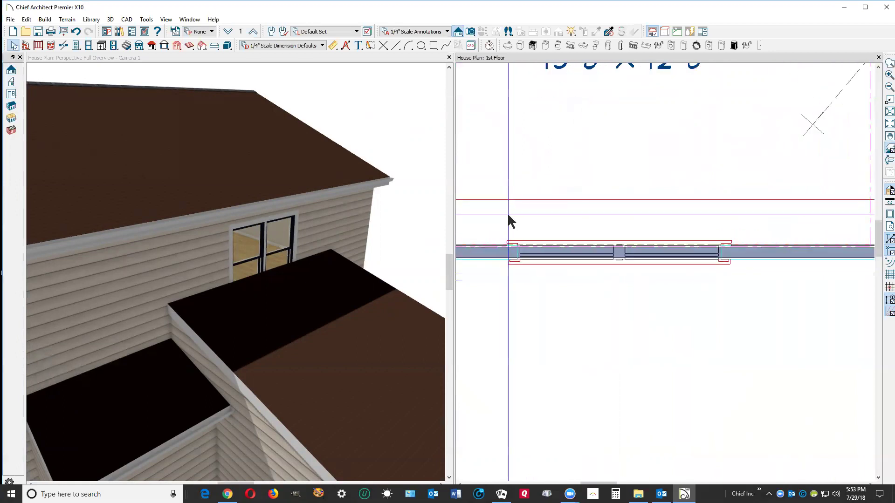
- Turn off the display of the Ceiling Planes layer in the Default Set
{"action": "left_click", "coordinate": [500, 240]}
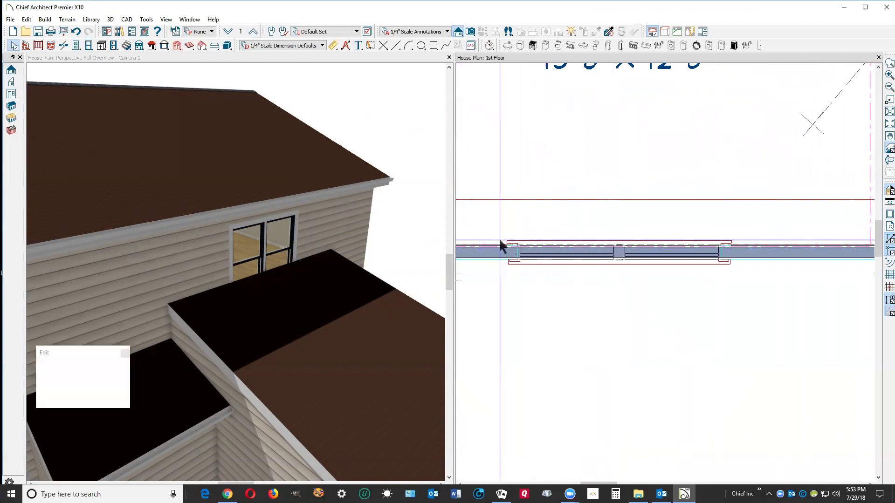
{"action": "left_click", "coordinate": [501, 245]}
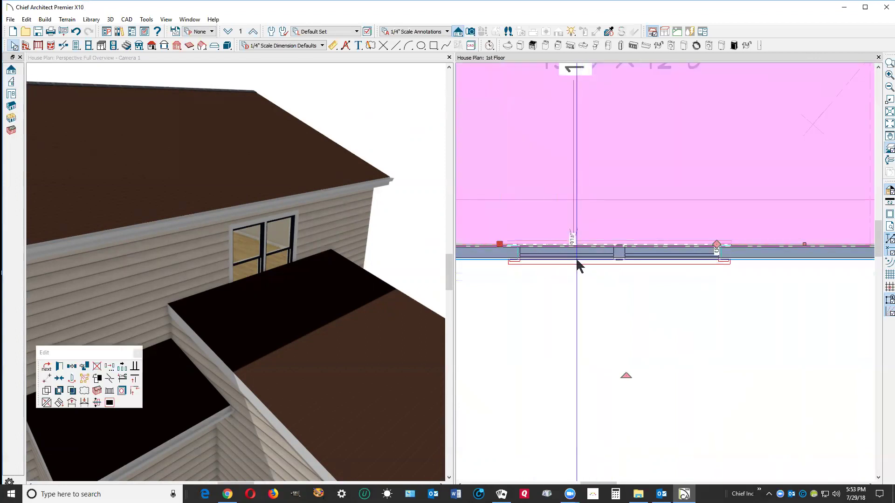
{"action": "left_click", "coordinate": [575, 253]}
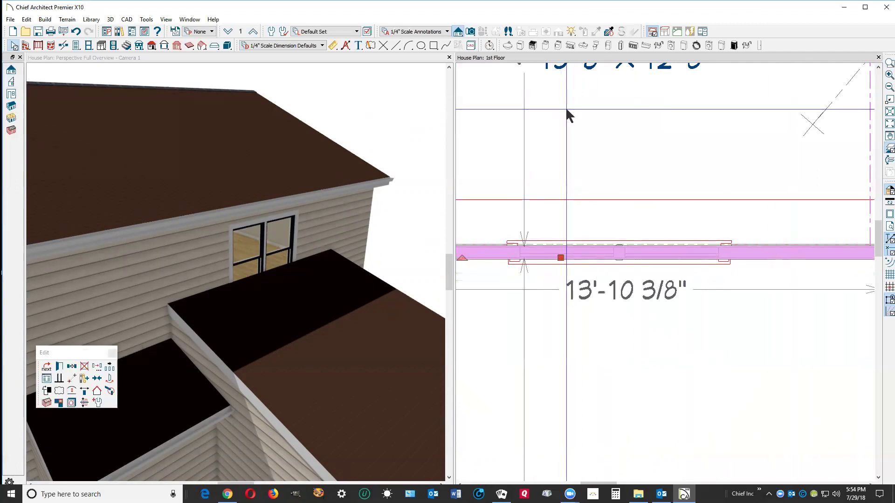
{"action": "left_click", "coordinate": [365, 33]}
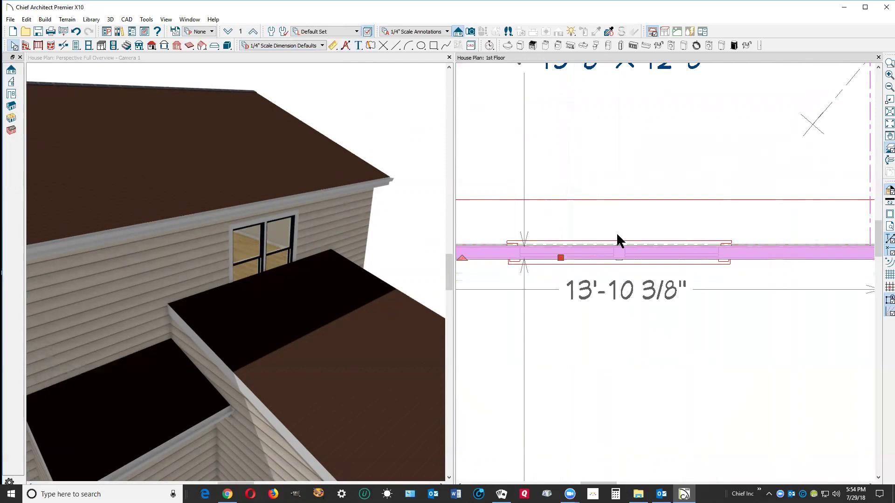
{"action": "key", "text": "ctrl+l"}
{"action": "left_click", "coordinate": [578, 128]}
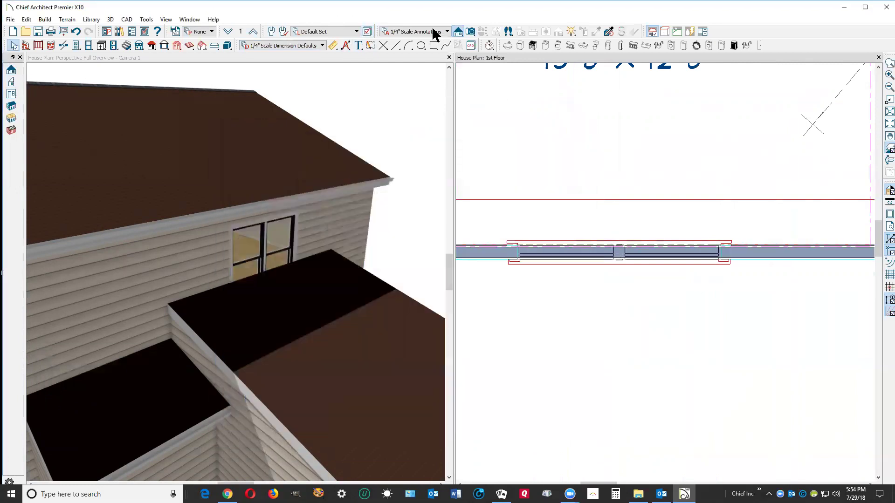
{"action": "left_click", "coordinate": [368, 29]}
{"action": "left_click", "coordinate": [367, 32]}
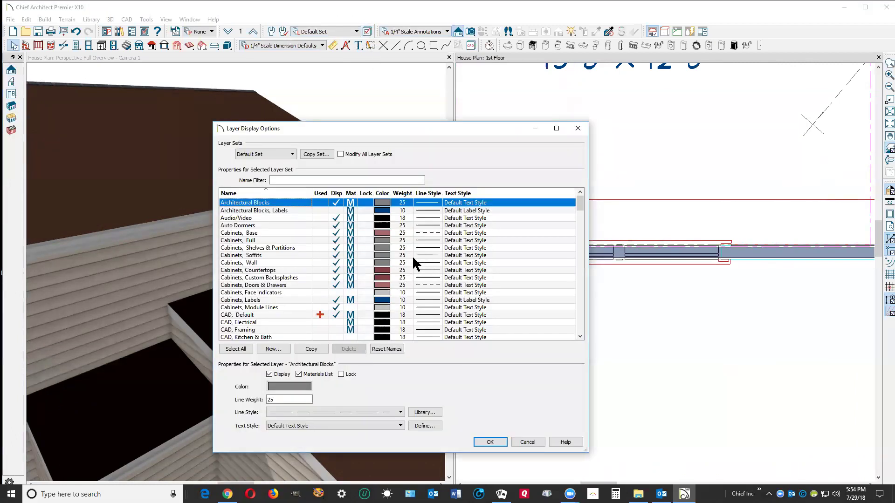
{"action": "key", "text": "c"}
{"action": "scroll", "coordinate": [307, 278], "scroll_direction": "down", "scroll_amount": 4}
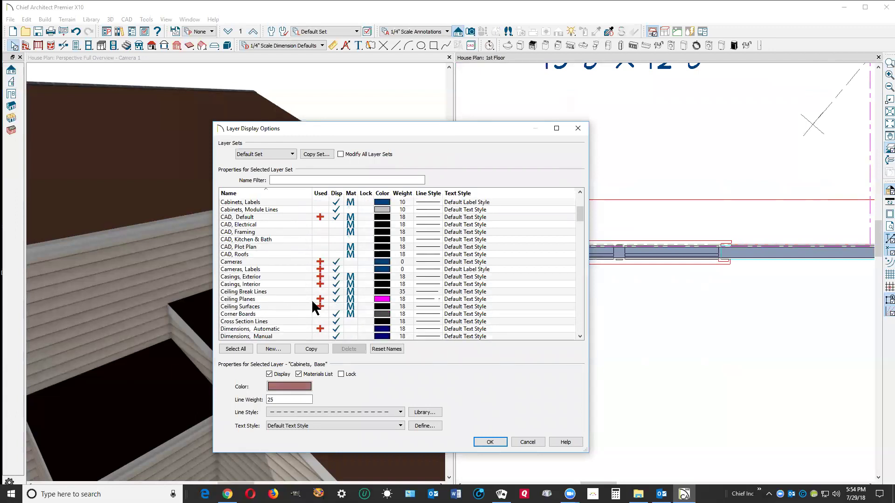
{"action": "left_click", "coordinate": [340, 299]}
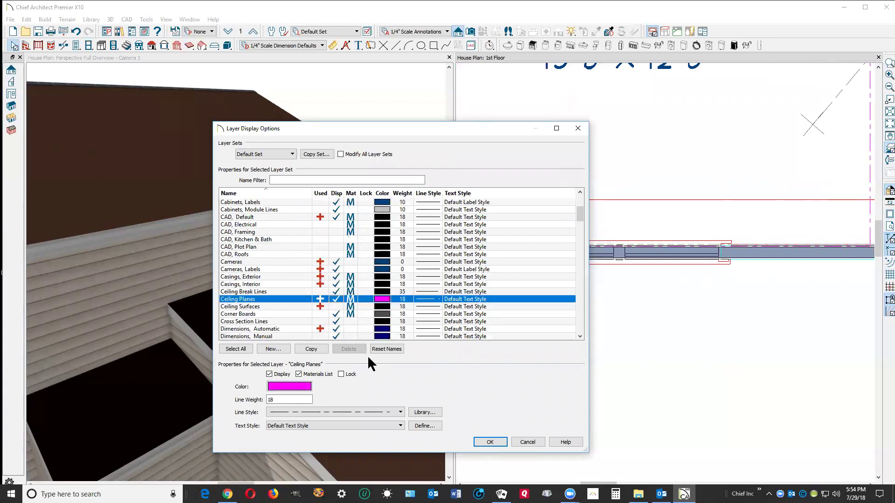
{"action": "left_click", "coordinate": [493, 443]}
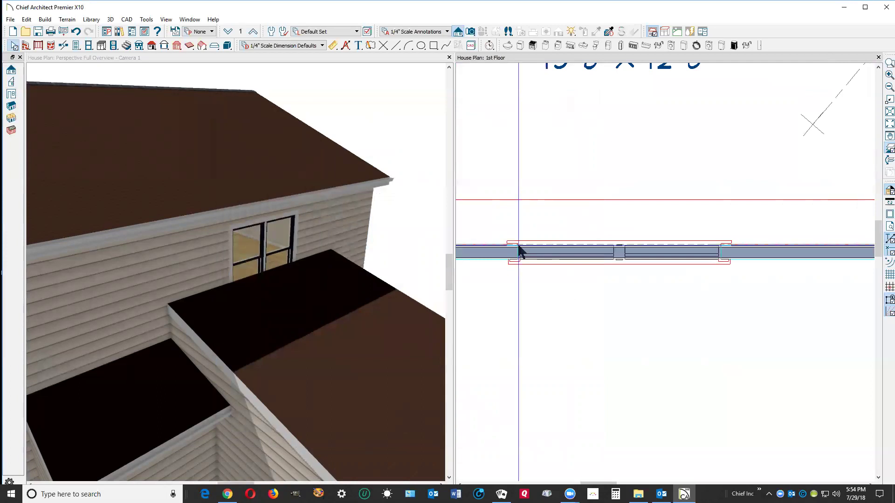
- Open the specification of the roof plane over the small Family room, examine its height and pitch, and leave it unchanged
{"action": "left_click", "coordinate": [547, 241]}
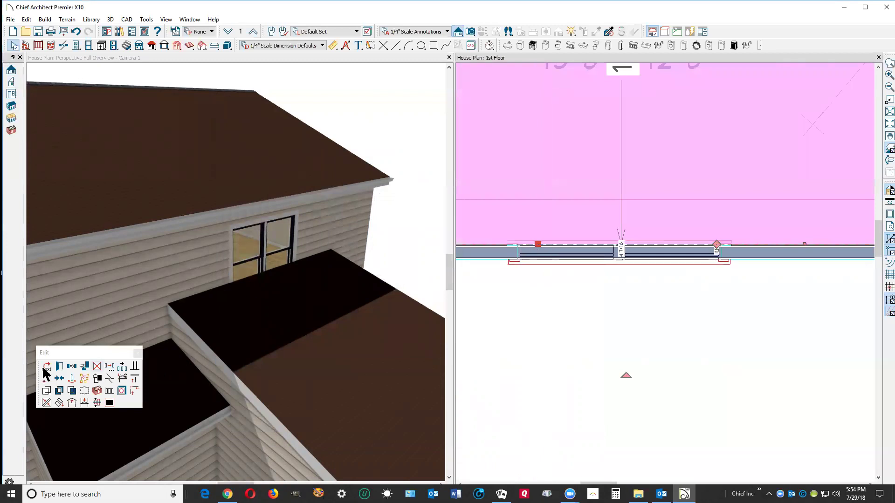
{"action": "left_click", "coordinate": [57, 363]}
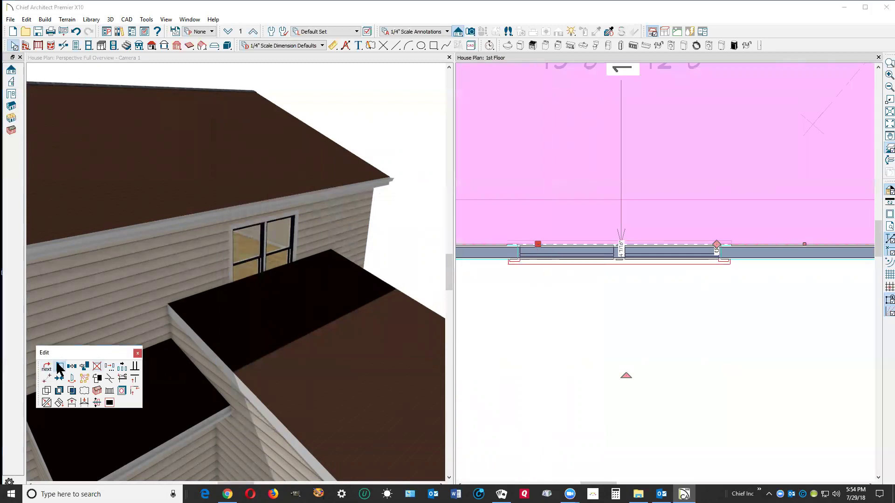
{"action": "left_click", "coordinate": [298, 250]}
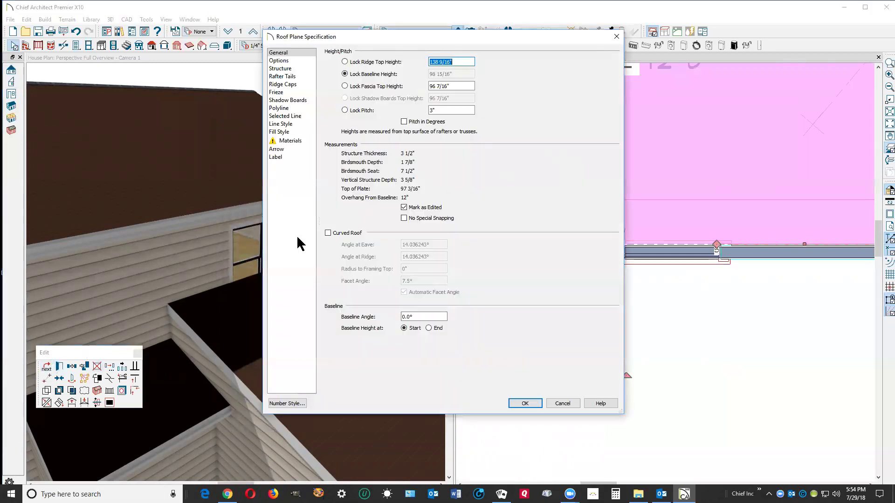
{"action": "left_click", "coordinate": [564, 404]}
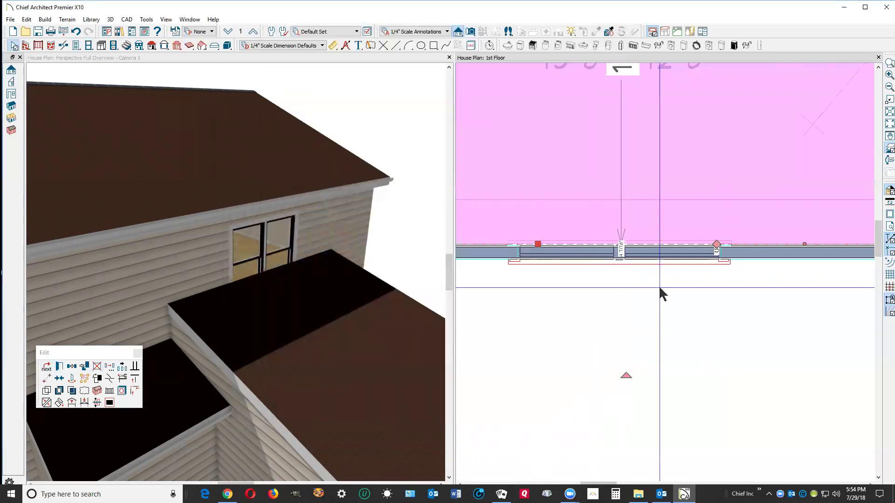
- Add a break to the roof plane's upper edge along the house wall, at the left end of the window casing
{"action": "scroll", "coordinate": [713, 275], "scroll_direction": "down", "scroll_amount": 1}
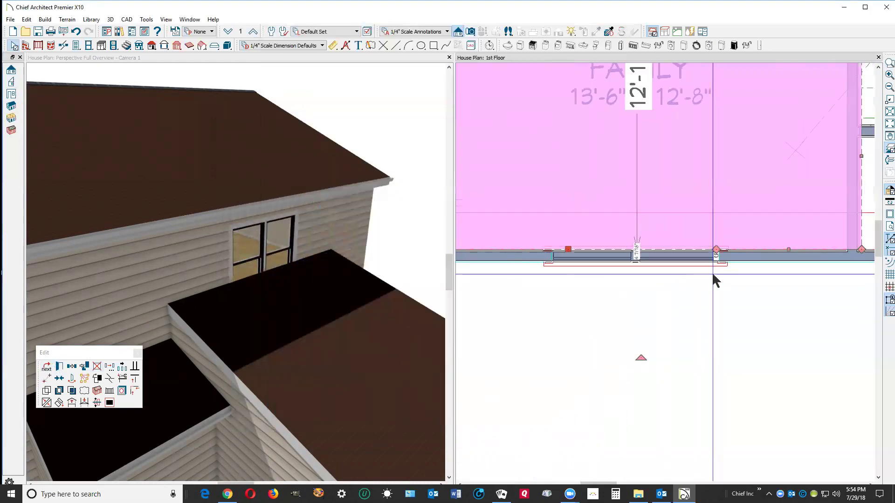
{"action": "scroll", "coordinate": [712, 272], "scroll_direction": "down", "scroll_amount": 1}
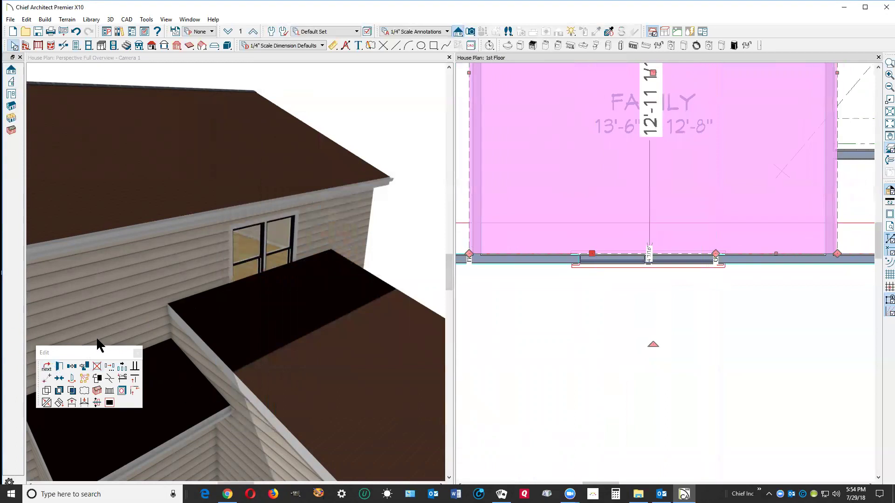
{"action": "left_click", "coordinate": [100, 355]}
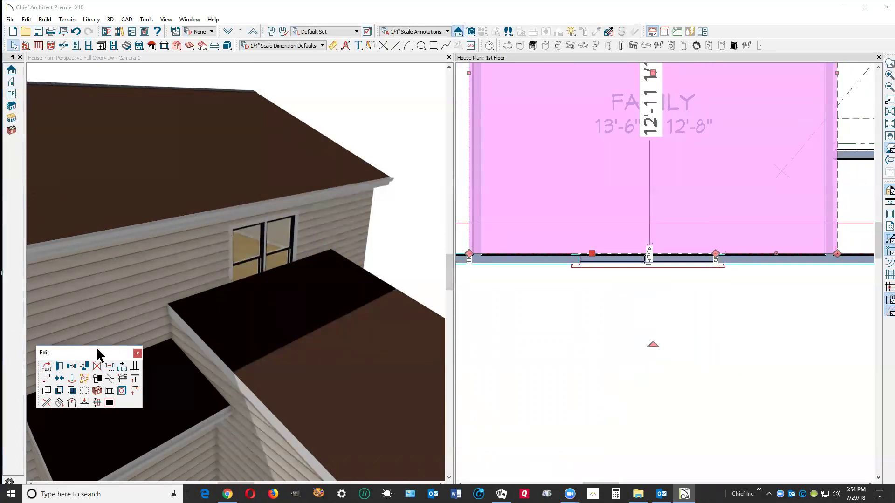
{"action": "left_click_drag", "start_coordinate": [97, 351], "coordinate": [587, 297]}
{"action": "left_click", "coordinate": [599, 325]}
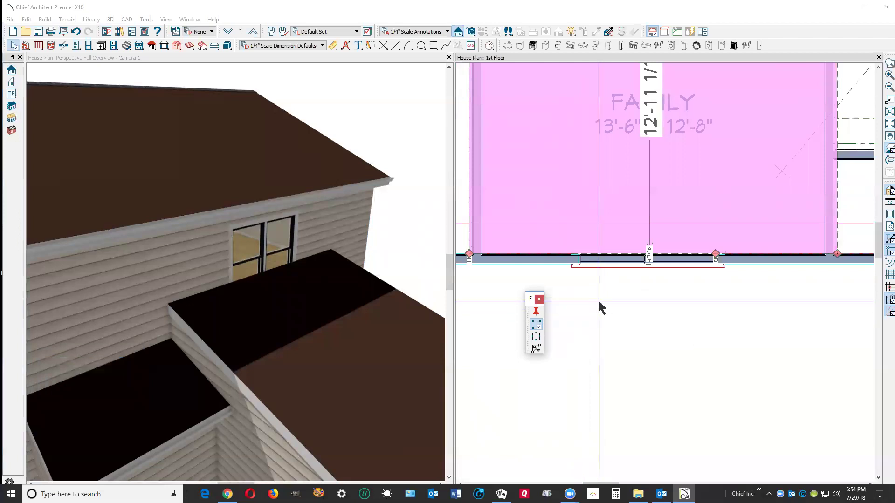
{"action": "left_click", "coordinate": [568, 254]}
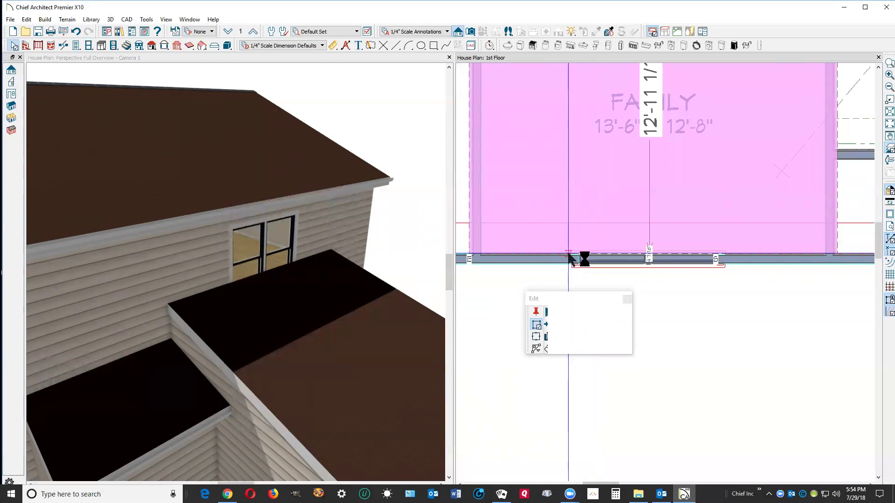
{"action": "left_click", "coordinate": [570, 257]}
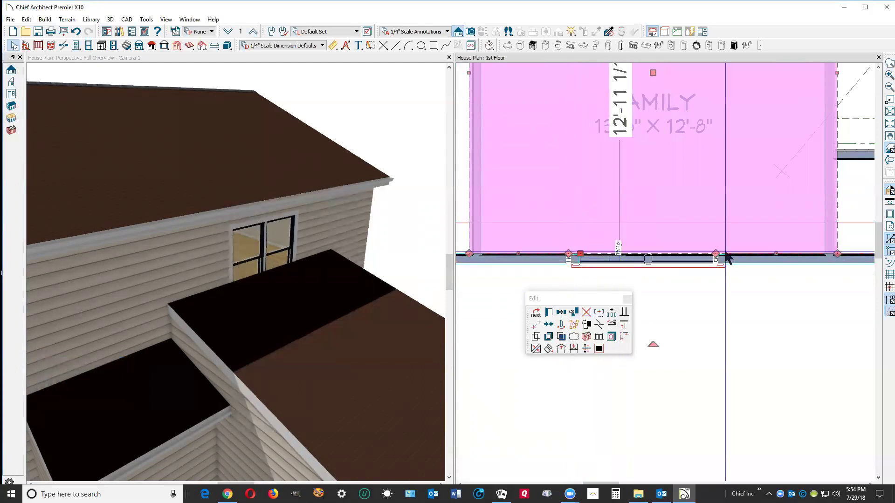
- Shift the second break to just beyond the window casing's right end and pull the edge between the breaks about 1'-9 1/4" away from the wall
{"action": "left_click_drag", "start_coordinate": [715, 255], "coordinate": [729, 256]}
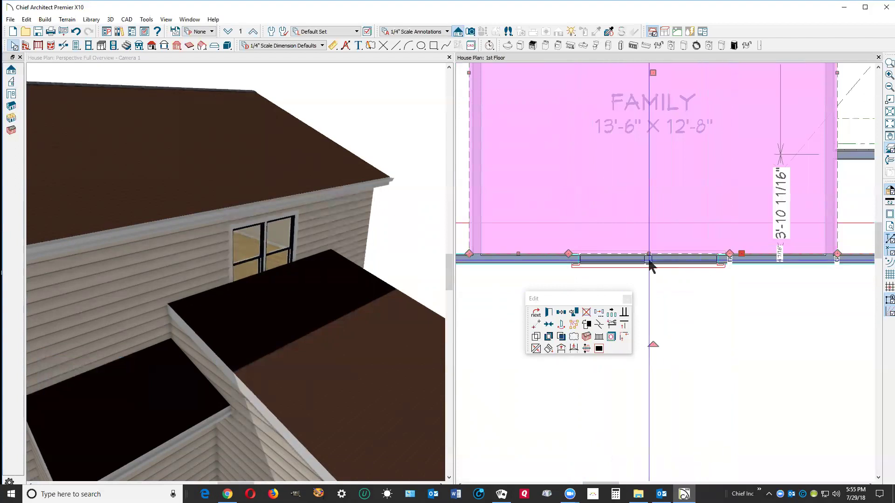
{"action": "left_click_drag", "start_coordinate": [649, 255], "coordinate": [650, 209]}
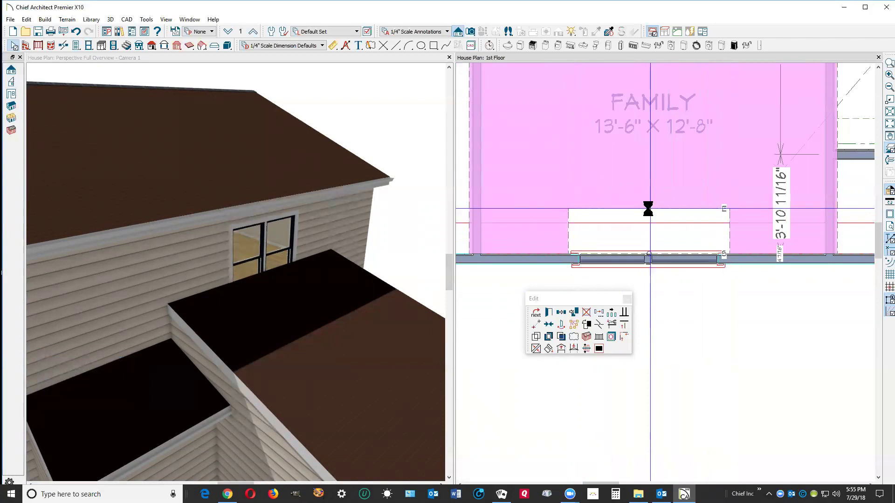
{"action": "left_click_drag", "start_coordinate": [648, 208], "coordinate": [648, 209]}
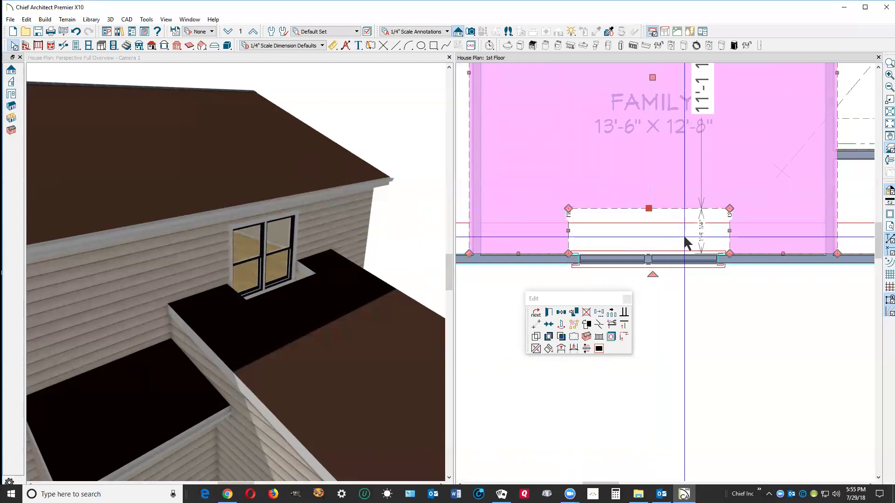
- Set the depth of the roof plane's notch at the window to 24 inches from the house wall
{"action": "left_click", "coordinate": [701, 231]}
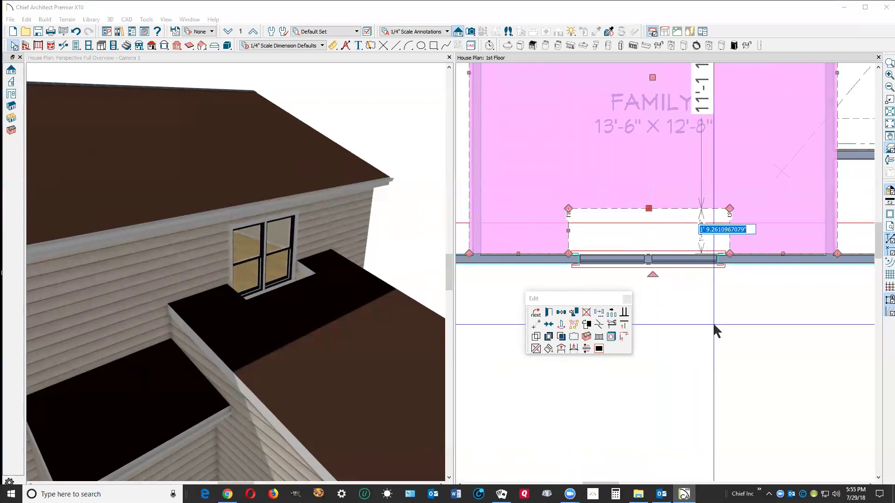
{"action": "type", "text": "24"}
{"action": "key", "text": "Return"}
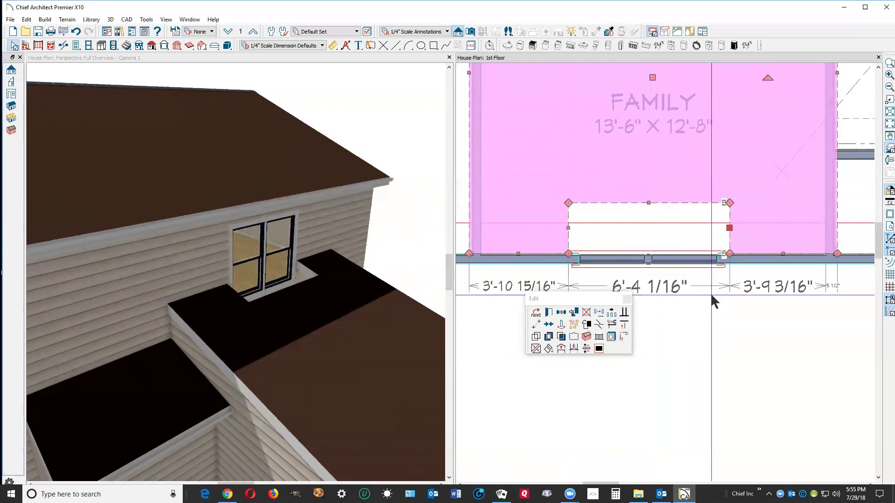
{"action": "left_click", "coordinate": [686, 280]}
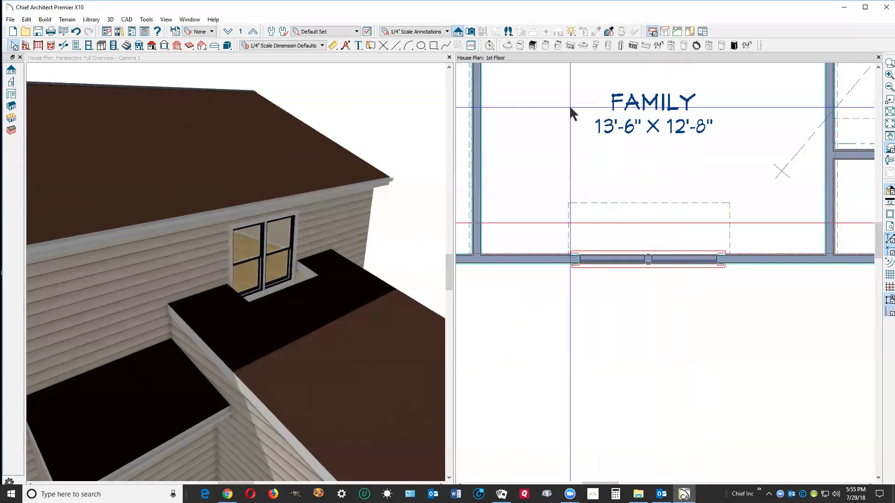
- Create a cross section view through the Family room, cutting across the second-floor window and the notched roof plane
{"action": "left_click", "coordinate": [460, 31]}
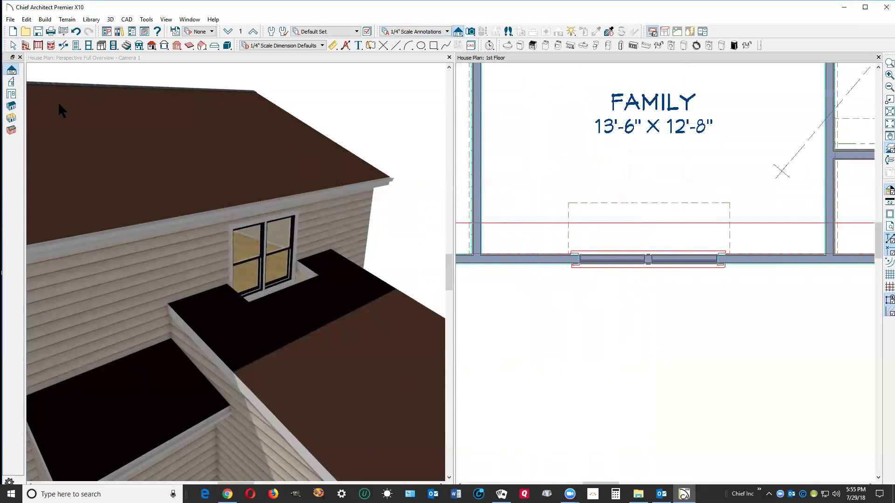
{"action": "left_click", "coordinate": [12, 83]}
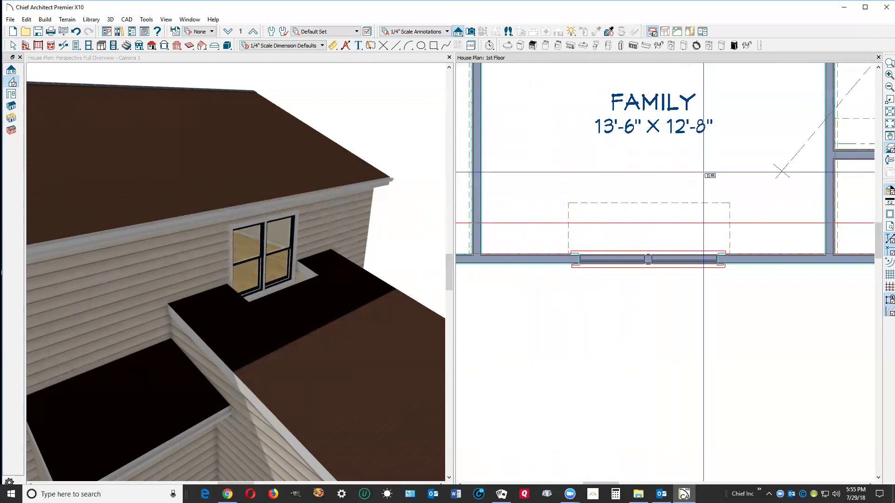
{"action": "left_click_drag", "start_coordinate": [703, 172], "coordinate": [626, 165]}
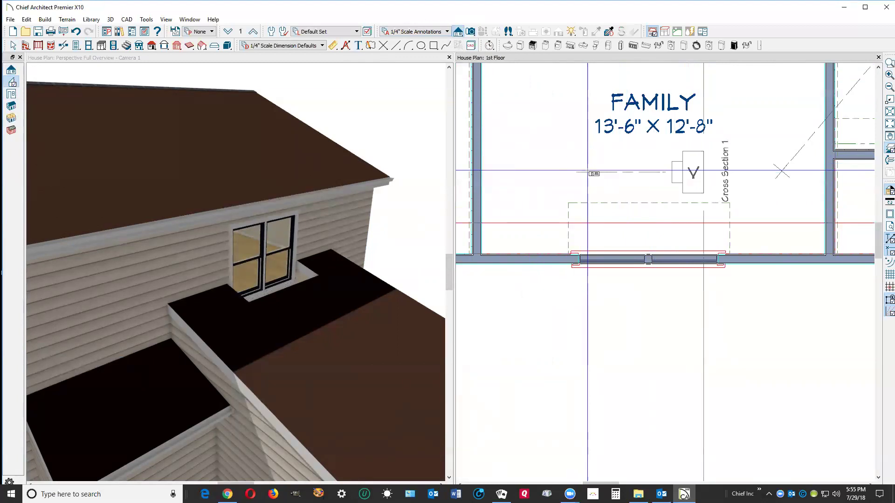
{"action": "left_click_drag", "start_coordinate": [588, 170], "coordinate": [587, 171]}
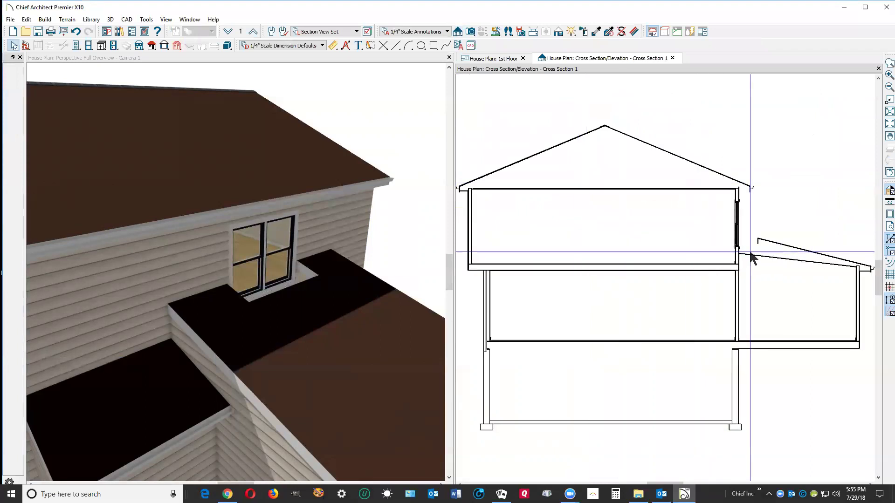
- Draw a level CAD line in the cross section from the bottom of the upper window out past the sloping roof plane
{"action": "scroll", "coordinate": [764, 255], "scroll_direction": "up", "scroll_amount": 3}
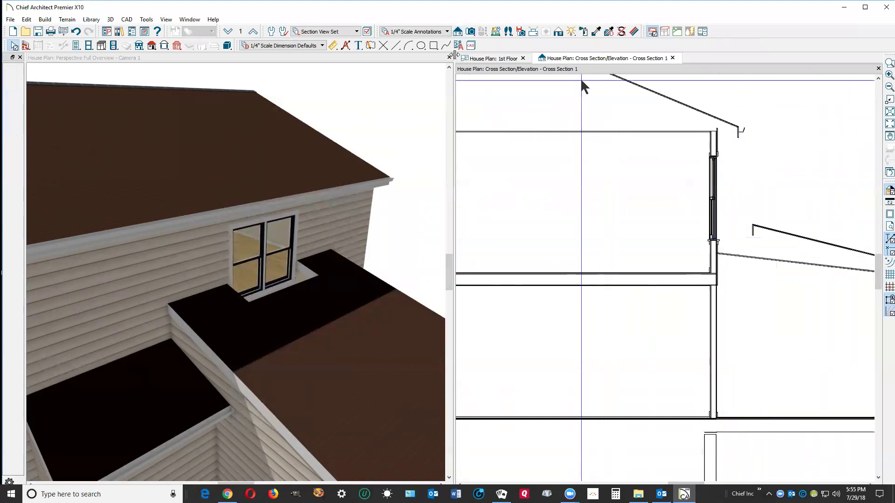
{"action": "left_click", "coordinate": [397, 46]}
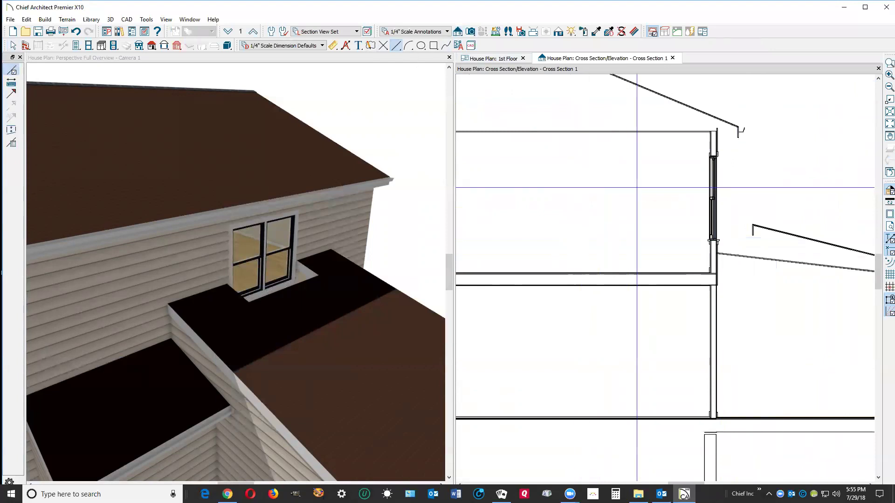
{"action": "mouse_move", "coordinate": [711, 239]}
{"action": "left_mouse_down"}
{"action": "mouse_move", "coordinate": [839, 239]}
{"action": "mouse_move", "coordinate": [808, 179]}
{"action": "mouse_move", "coordinate": [810, 161]}
{"action": "left_mouse_up"}
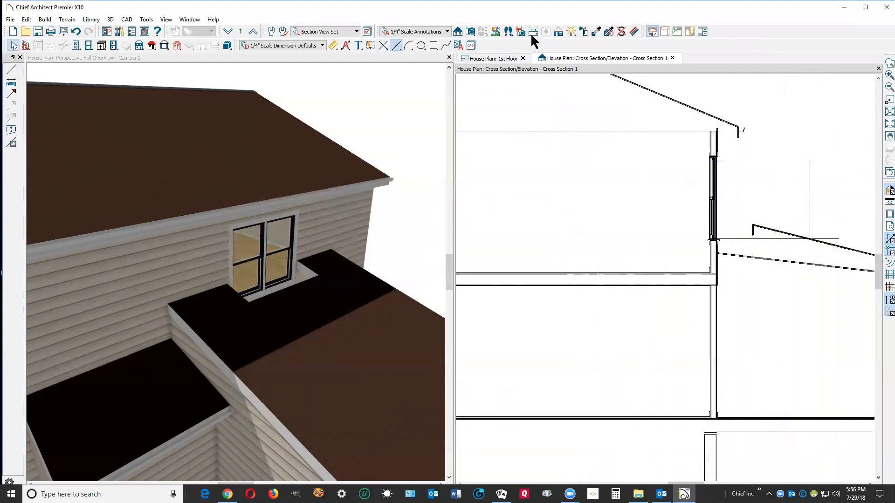
- Measure horizontally from the notch's roof edge to where the level line crosses the roof plane, and close the cross section
{"action": "left_click", "coordinate": [334, 43]}
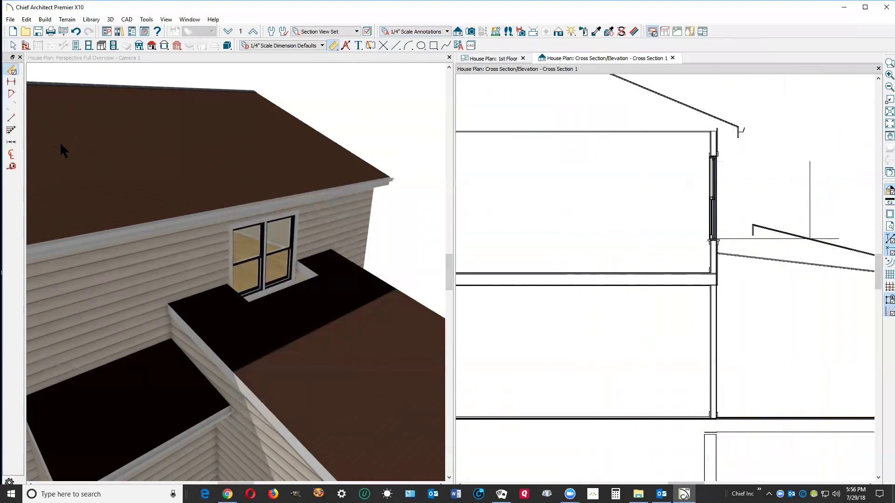
{"action": "left_click", "coordinate": [12, 167]}
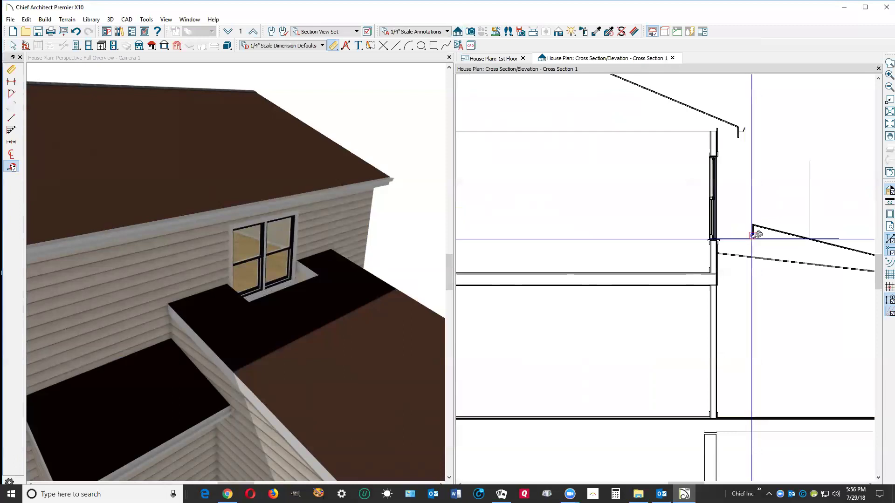
{"action": "left_click_drag", "start_coordinate": [753, 234], "coordinate": [808, 235]}
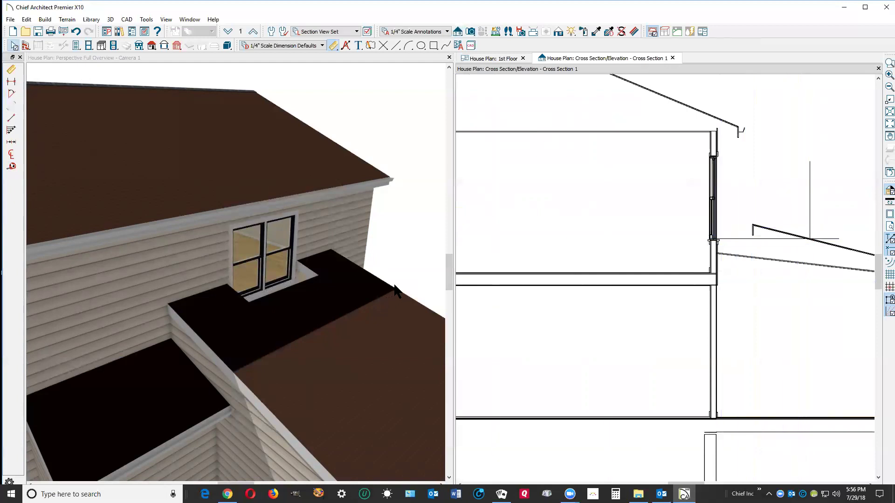
{"action": "left_click", "coordinate": [401, 282]}
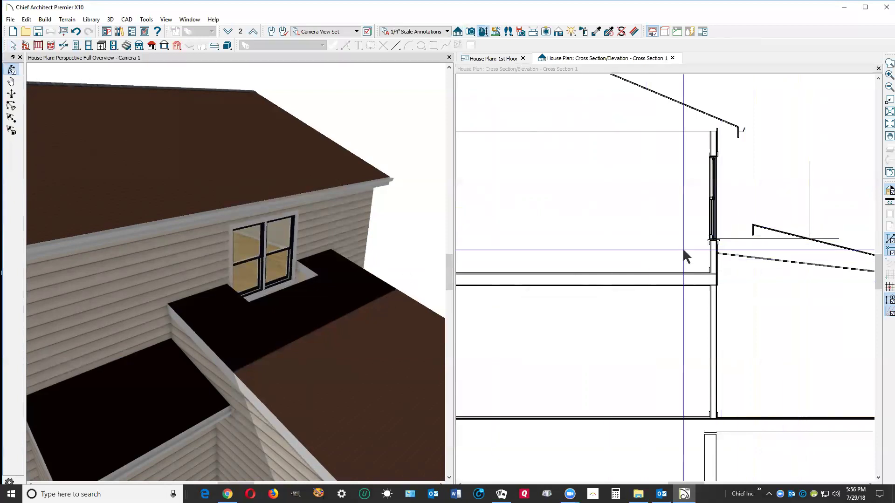
{"action": "left_click", "coordinate": [754, 188]}
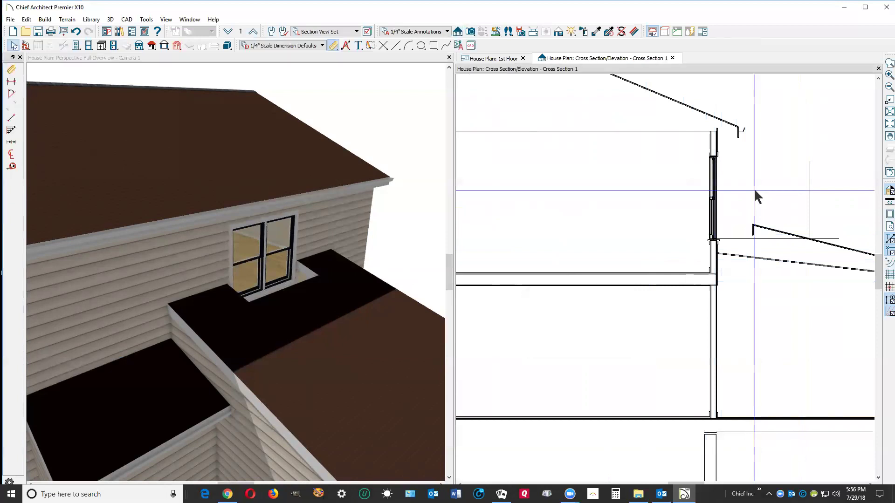
{"action": "left_click", "coordinate": [673, 57]}
{"action": "left_click", "coordinate": [479, 269]}
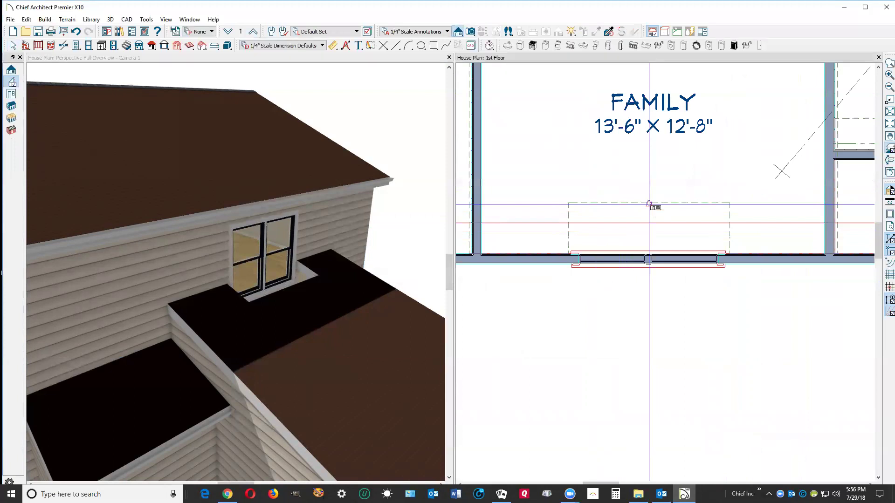
- Deepen the roof plane's notch by a little over 3', adding the measured distance to its 2' depth
{"action": "left_click", "coordinate": [649, 204]}
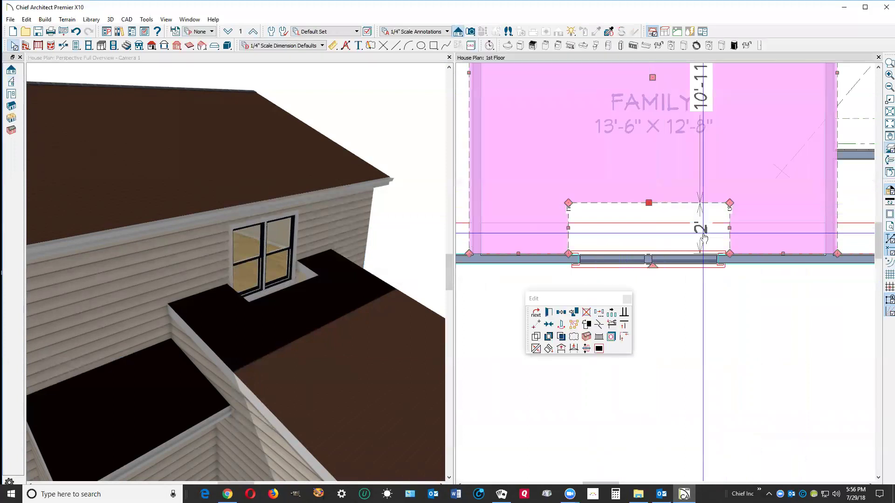
{"action": "left_click", "coordinate": [701, 228]}
{"action": "left_click", "coordinate": [706, 230]}
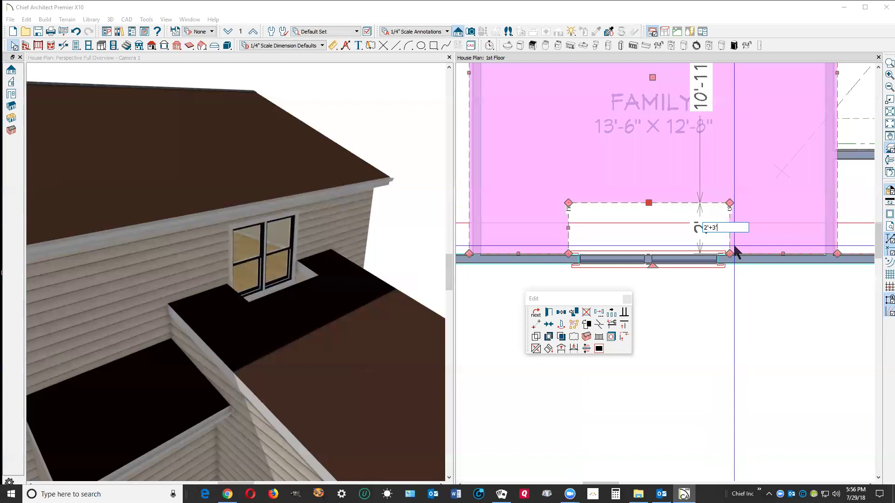
{"action": "key", "text": "Return"}
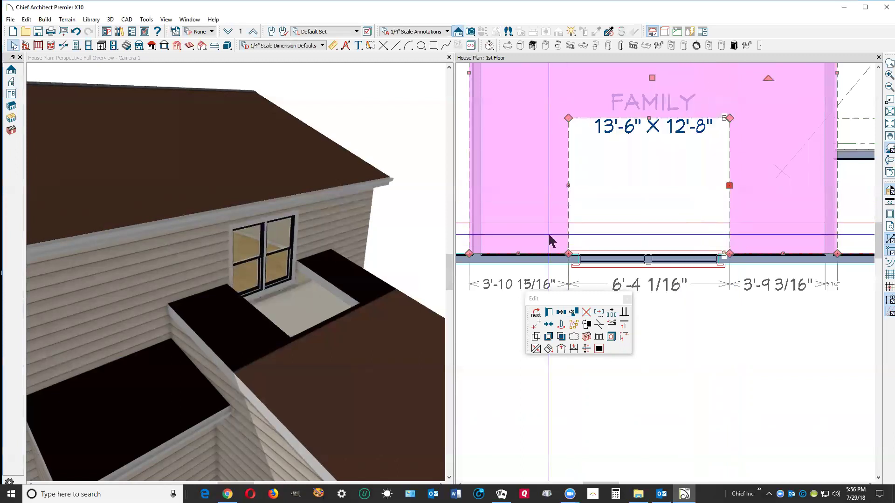
{"action": "key", "text": "Escape"}
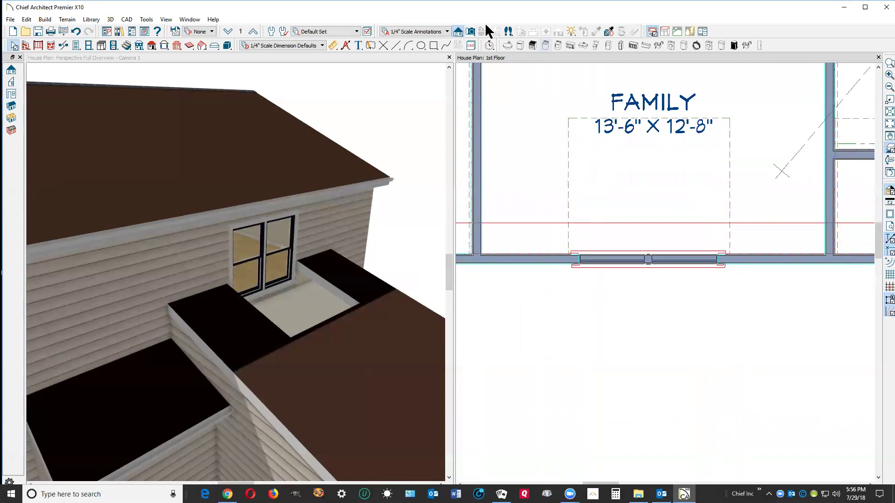
- Create a new section elevation through the window and examine the deepened notch against the window's bottom and the ceiling plane
{"action": "left_click", "coordinate": [458, 32]}
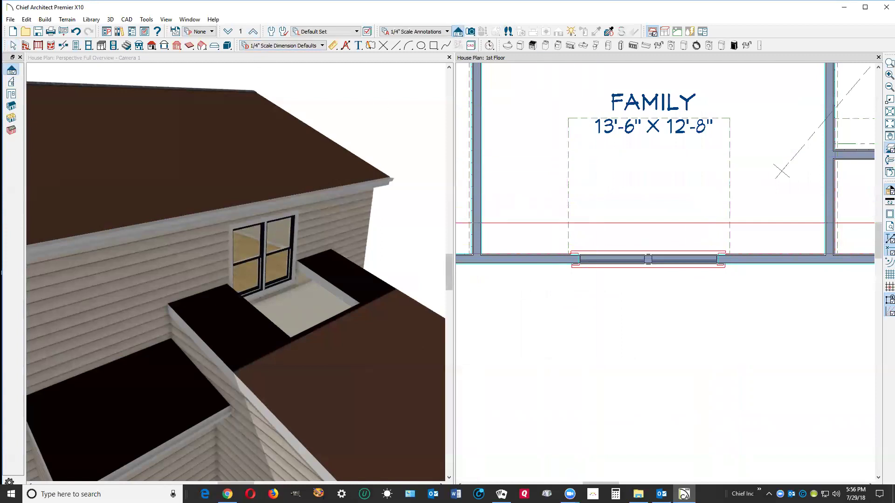
{"action": "left_click_drag", "start_coordinate": [702, 184], "coordinate": [606, 187]}
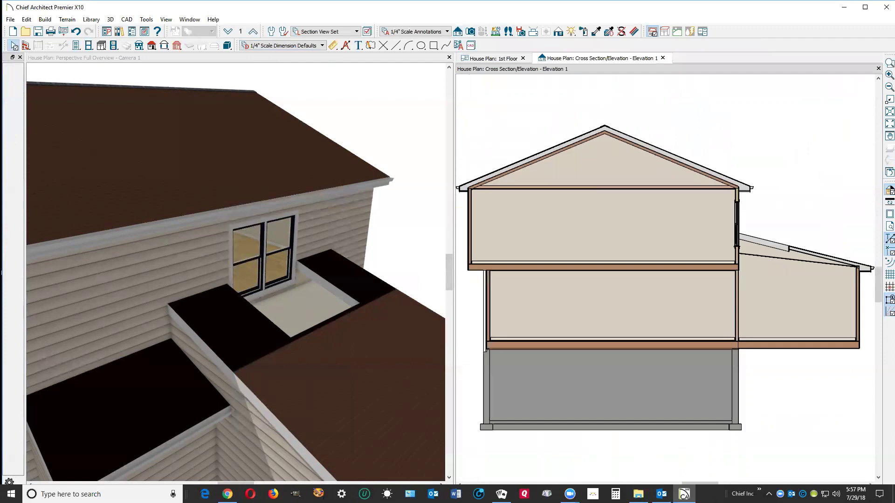
{"action": "scroll", "coordinate": [759, 262], "scroll_direction": "up", "scroll_amount": 3}
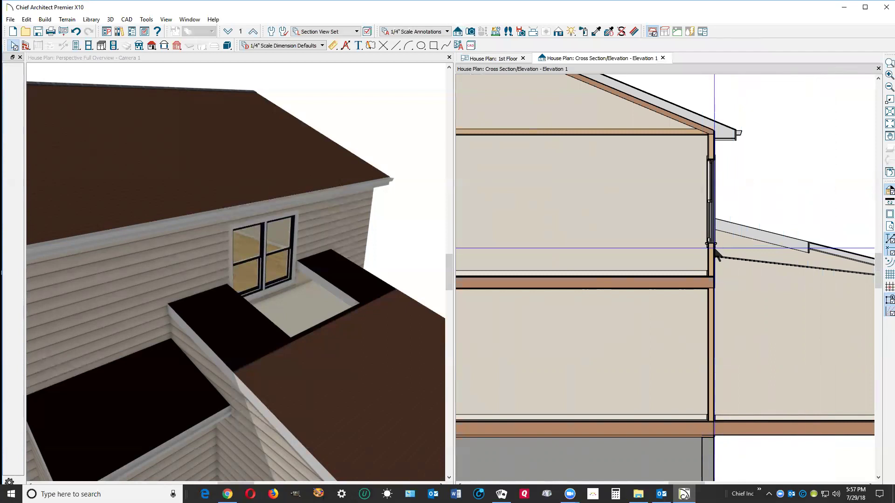
- Pull the notch's outer edge slightly farther down the roof slope in the 3D view, and close the section elevation
{"action": "left_click", "coordinate": [332, 326]}
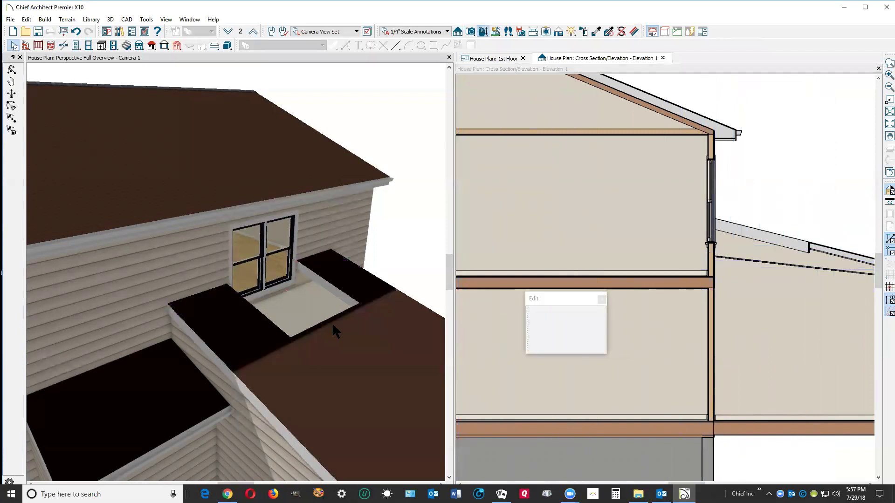
{"action": "left_click", "coordinate": [331, 322]}
{"action": "left_click_drag", "start_coordinate": [329, 322], "coordinate": [337, 329]}
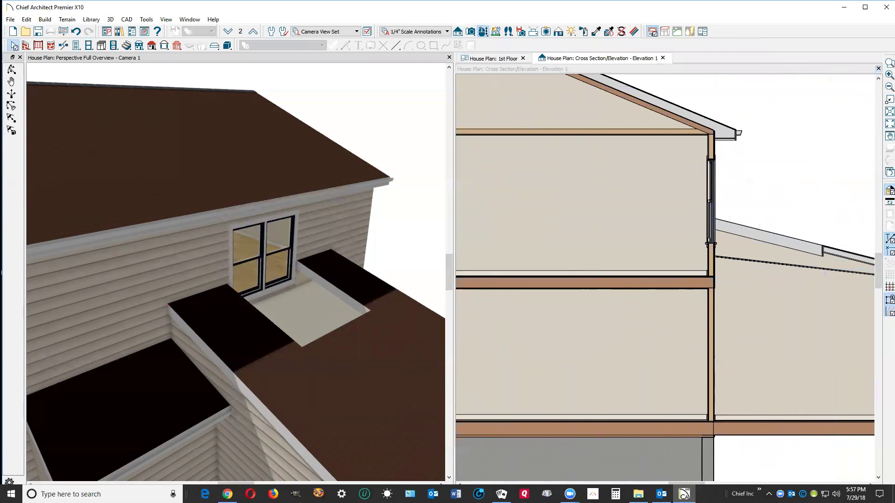
{"action": "left_click", "coordinate": [879, 69]}
{"action": "scroll", "coordinate": [719, 311], "scroll_direction": "down", "scroll_amount": 3}
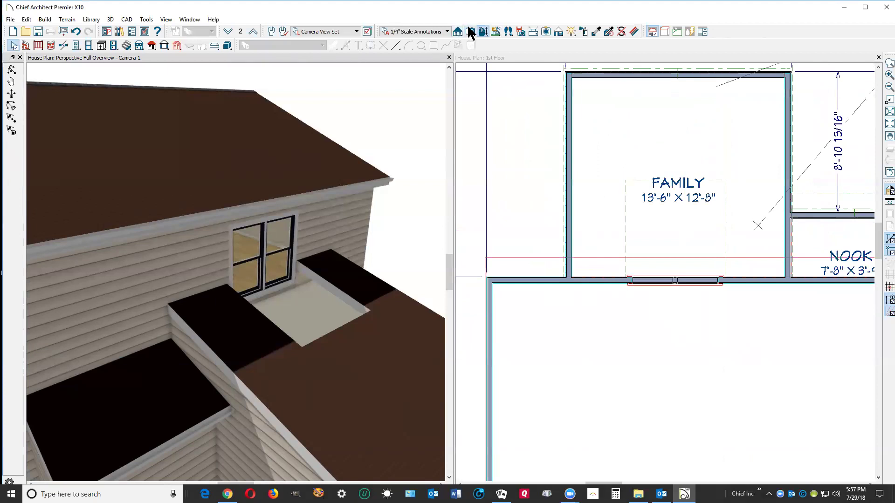
- Draw a new roof plane about 5'-6" wide in the notch, with its baseline on the outer edge, rising to the house wall
{"action": "left_click", "coordinate": [152, 45]}
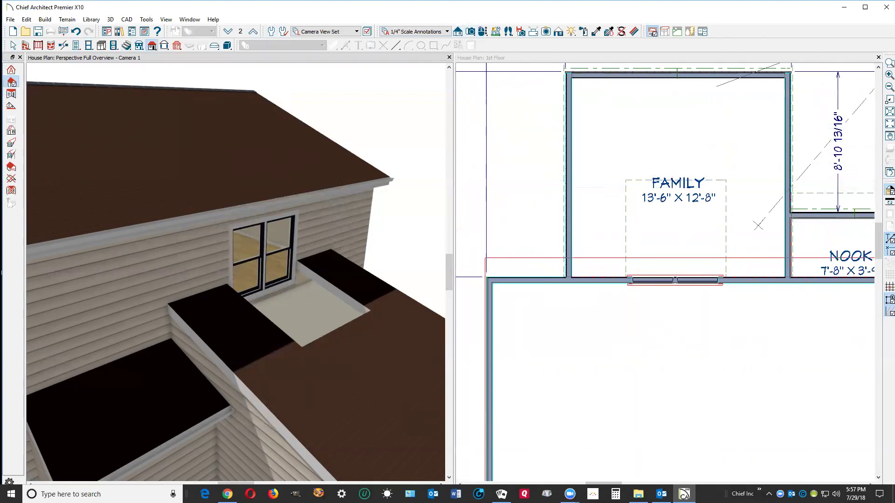
{"action": "left_click", "coordinate": [640, 56]}
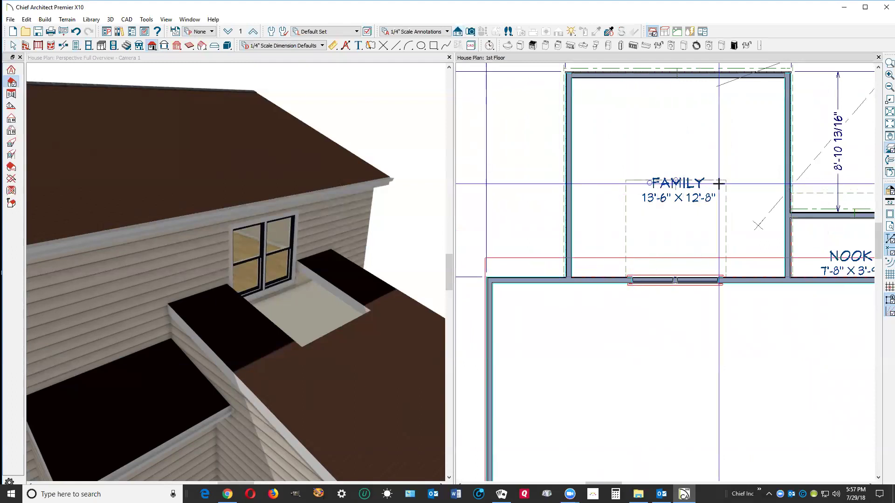
{"action": "left_click_drag", "start_coordinate": [719, 183], "coordinate": [712, 275]}
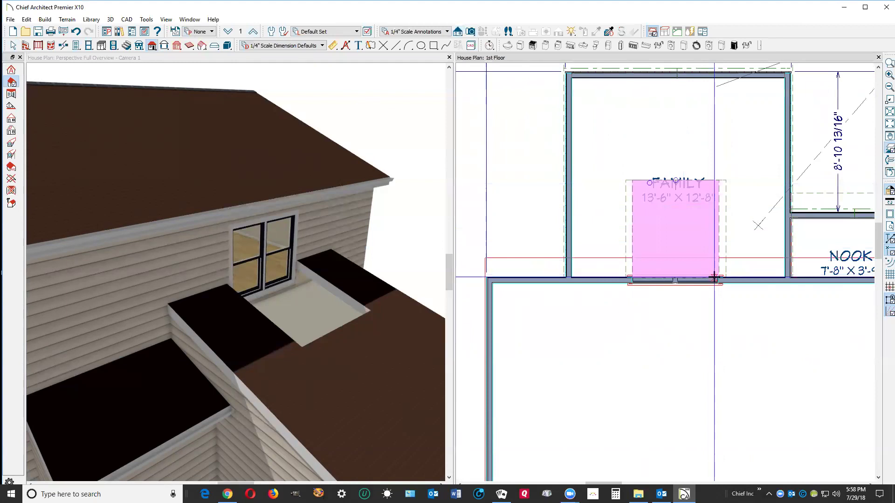
{"action": "left_click_drag", "start_coordinate": [714, 277], "coordinate": [714, 277]}
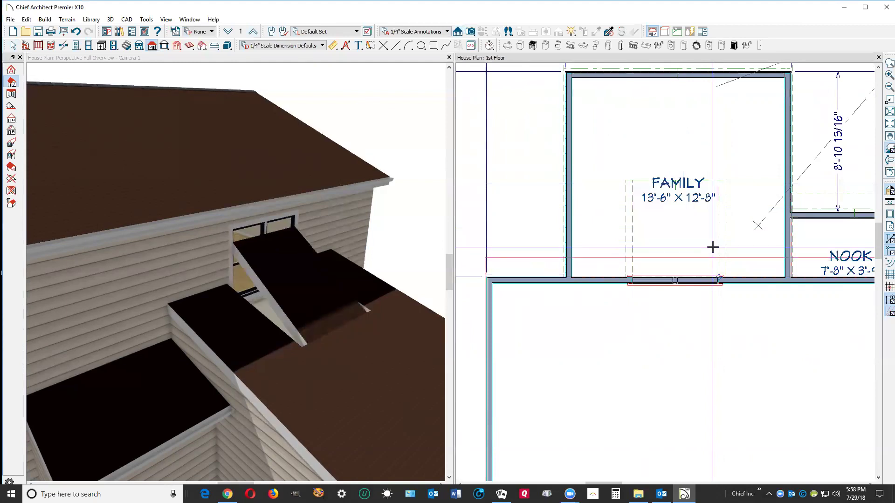
- Flatten the new roof plane in the notch by setting its pitch to 0
{"action": "key", "text": "space"}
{"action": "right_click", "coordinate": [716, 250]}
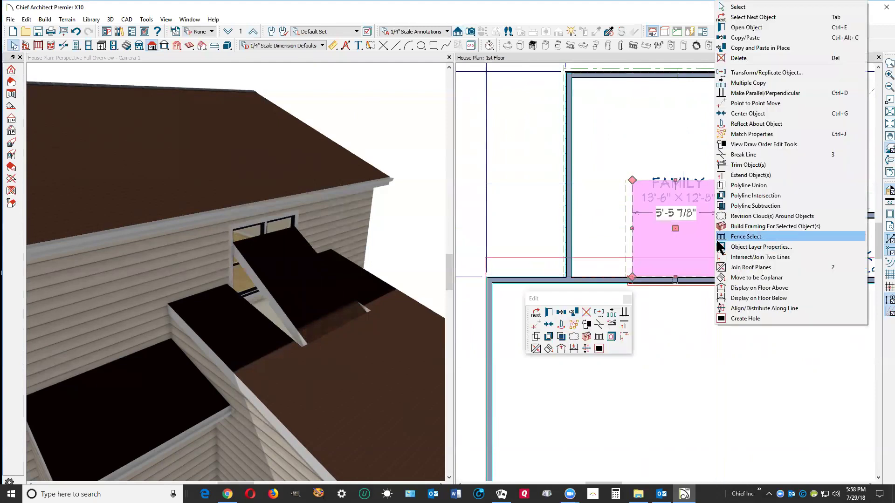
{"action": "left_click", "coordinate": [754, 28]}
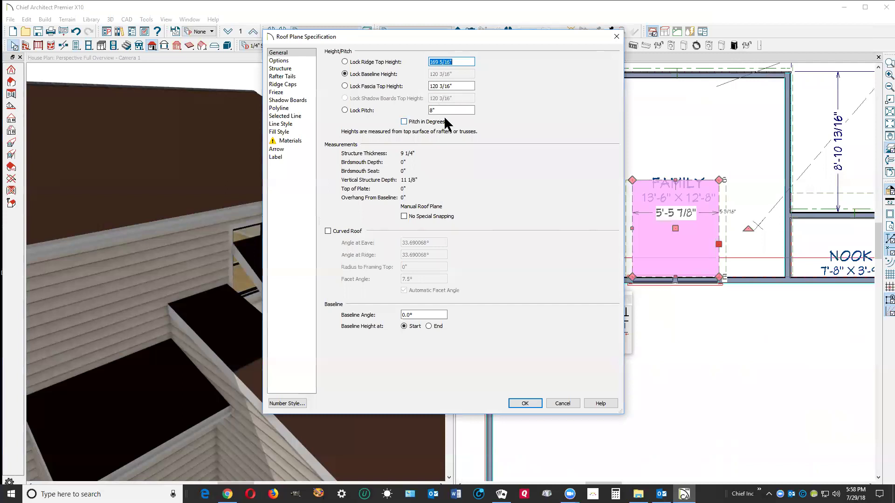
{"action": "left_click_drag", "start_coordinate": [442, 112], "coordinate": [340, 94]}
{"action": "type", "text": "0"}
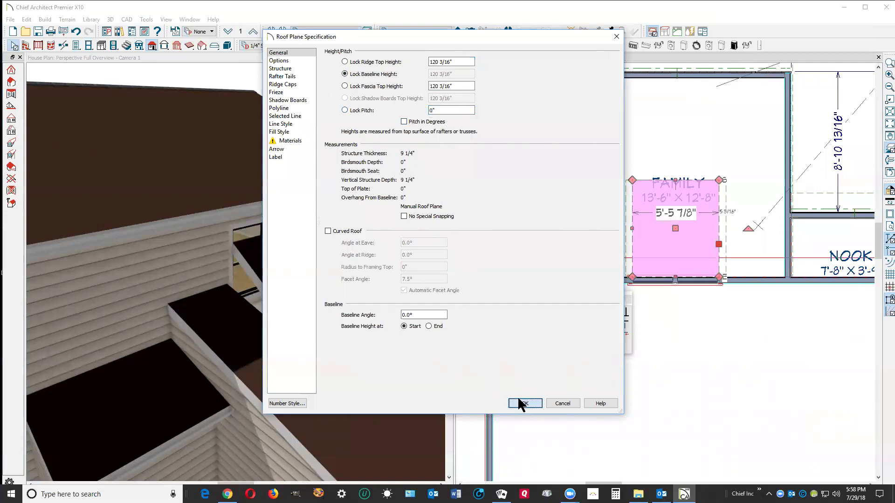
{"action": "left_click", "coordinate": [518, 397]}
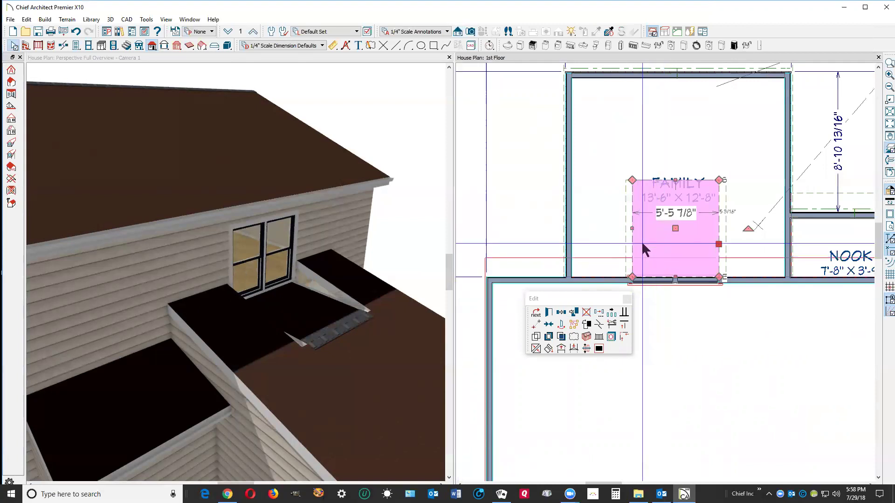
- Widen the flat roof plane beyond both sides of the notch to about 7'-1 3/8" in plan
{"action": "left_click_drag", "start_coordinate": [631, 229], "coordinate": [614, 230]}
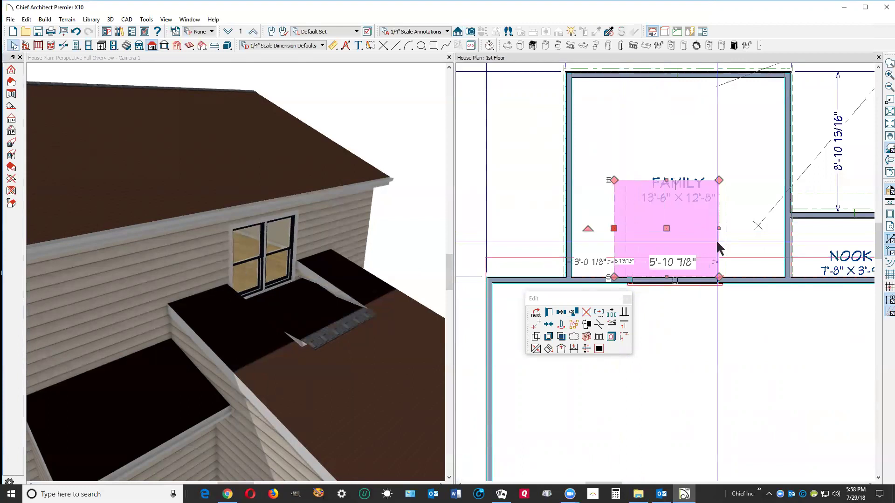
{"action": "left_click_drag", "start_coordinate": [719, 229], "coordinate": [737, 239]}
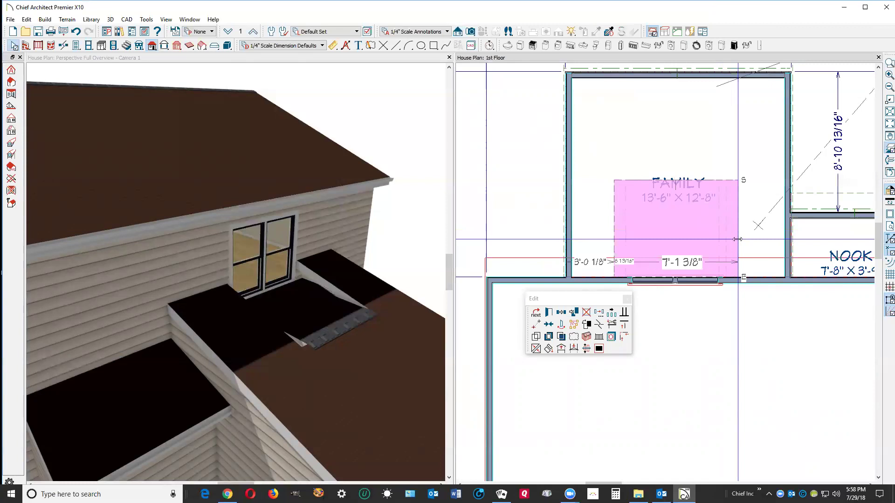
{"action": "left_click_drag", "start_coordinate": [737, 239], "coordinate": [737, 239]}
{"action": "left_click", "coordinate": [565, 219]}
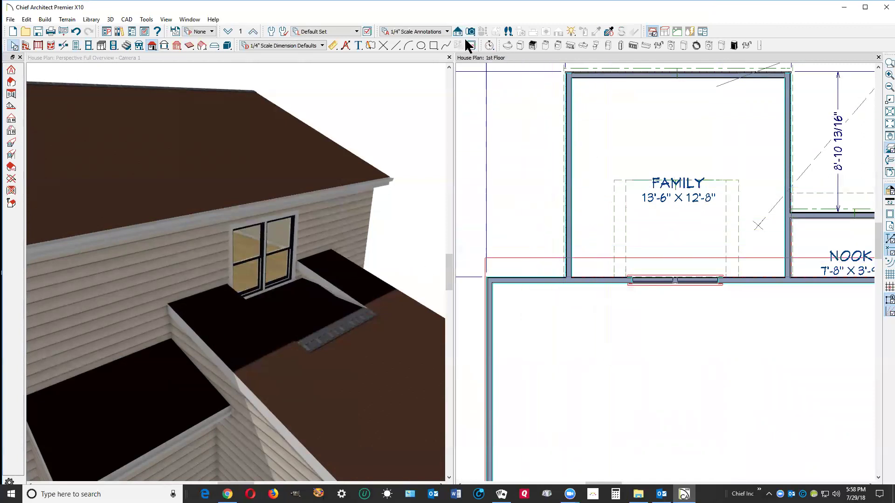
- Draw an exterior wall about 6'-2" long along the notch's left side in plan, from the house wall to the flat roof's outer edge
{"action": "left_click", "coordinate": [26, 45]}
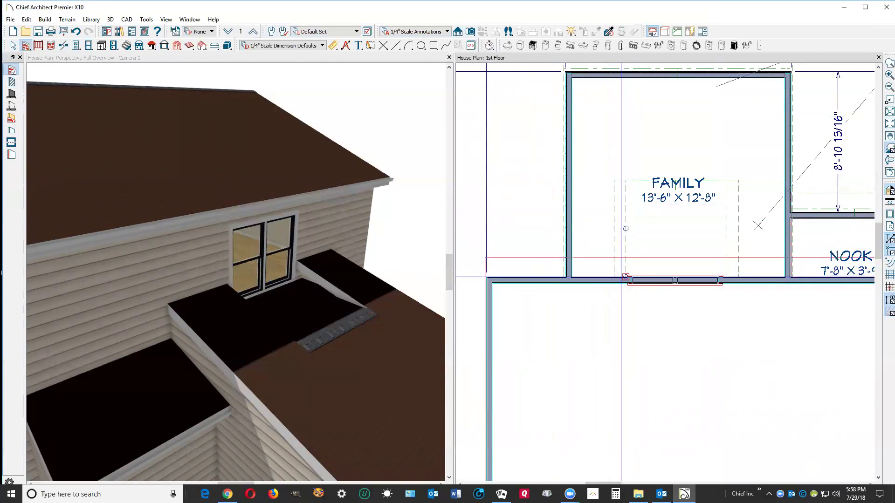
{"action": "left_click_drag", "start_coordinate": [625, 277], "coordinate": [617, 183]}
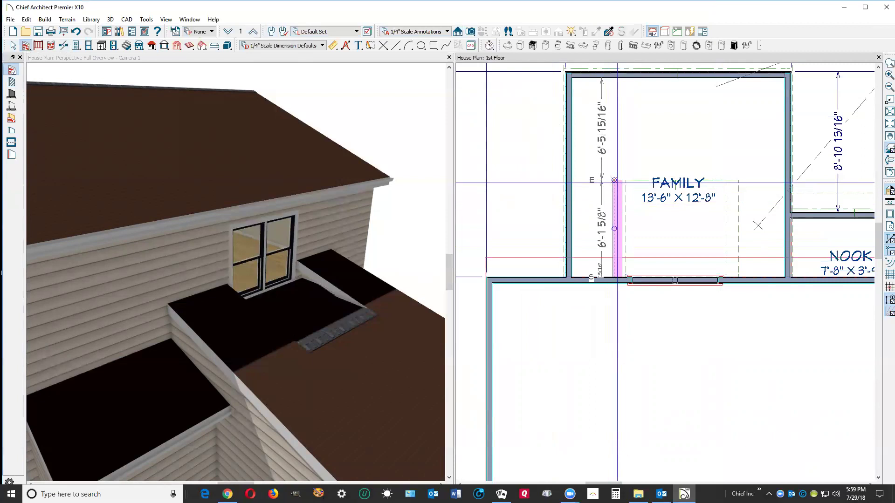
{"action": "left_click_drag", "start_coordinate": [617, 182], "coordinate": [617, 181]}
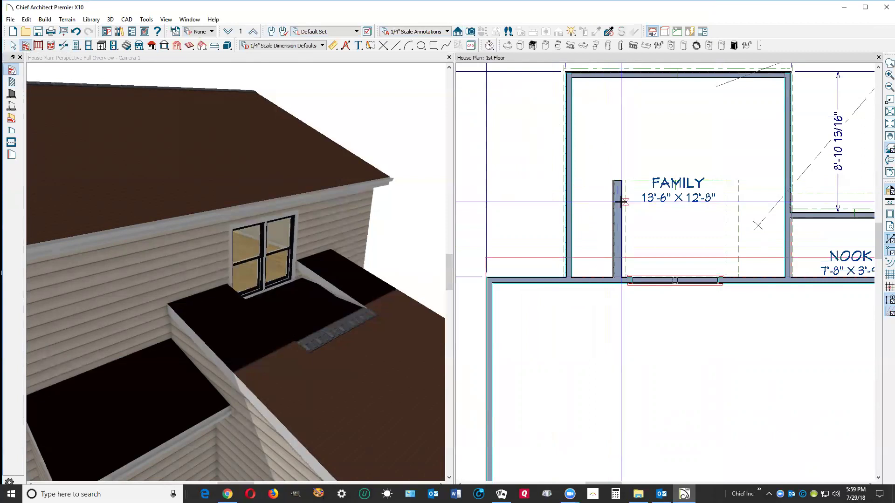
- Change the wall type of the short wall beside the notch to Siding-4
{"action": "key", "text": "space"}
{"action": "right_click", "coordinate": [618, 231]}
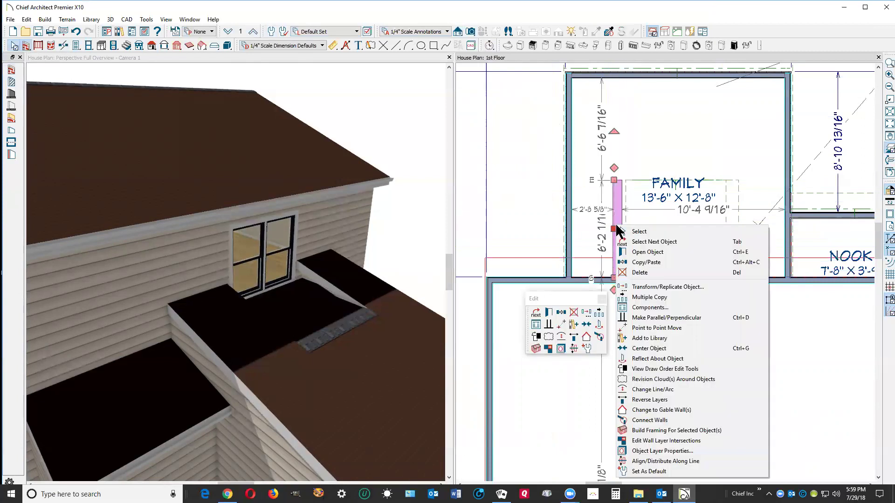
{"action": "left_click", "coordinate": [652, 255]}
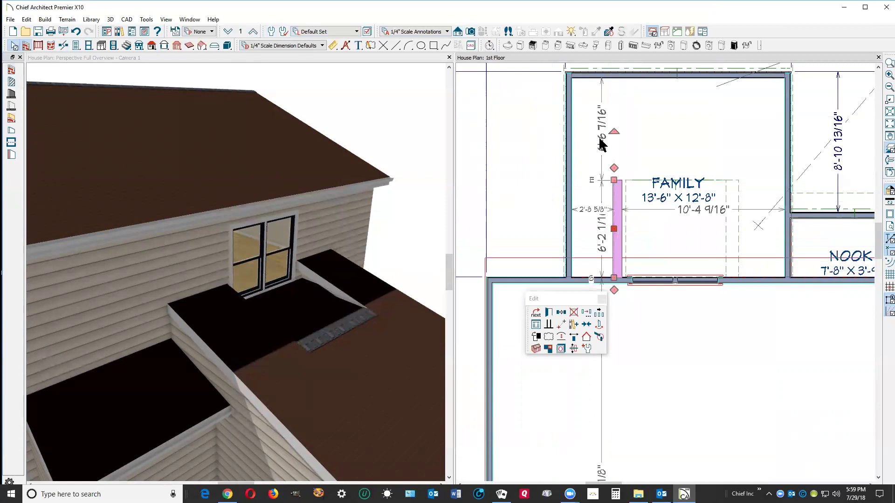
{"action": "key", "text": "ctrl+e"}
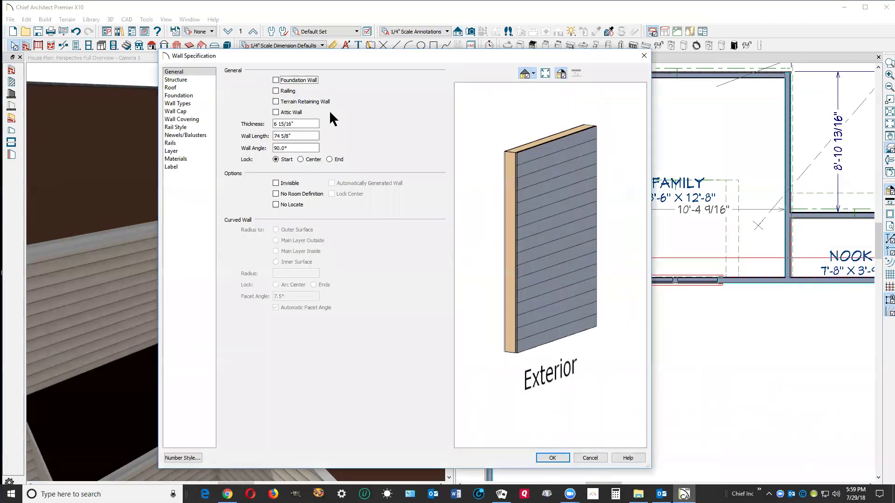
{"action": "left_click", "coordinate": [180, 103]}
{"action": "left_click", "coordinate": [363, 84]}
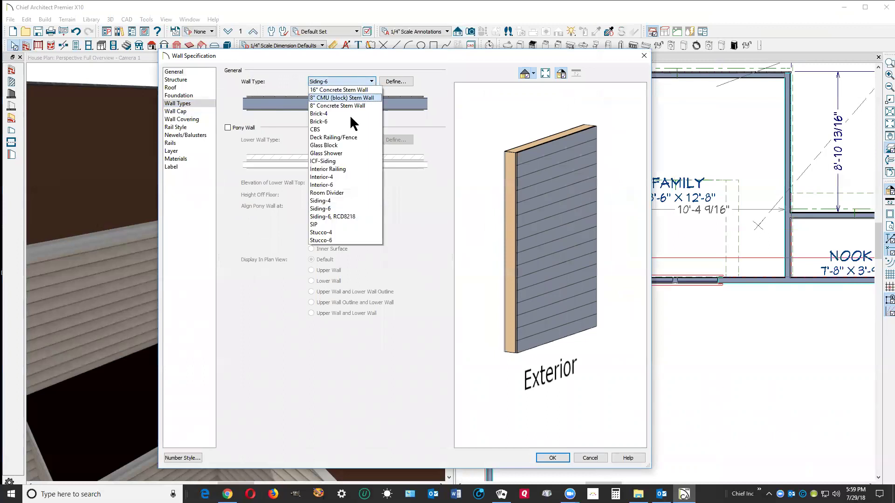
{"action": "left_click", "coordinate": [339, 199]}
{"action": "key", "text": "Up"}
{"action": "left_click", "coordinate": [552, 458]}
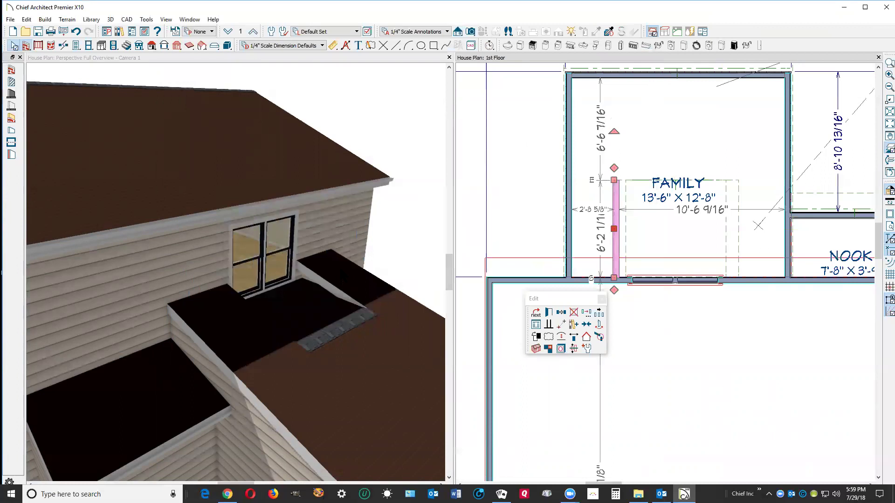
- Shift the short wall toward the notch opening until it stands 2'-11 5/8" from the family room's left wall, undoing the last overshoot
{"action": "left_click_drag", "start_coordinate": [616, 236], "coordinate": [619, 236]}
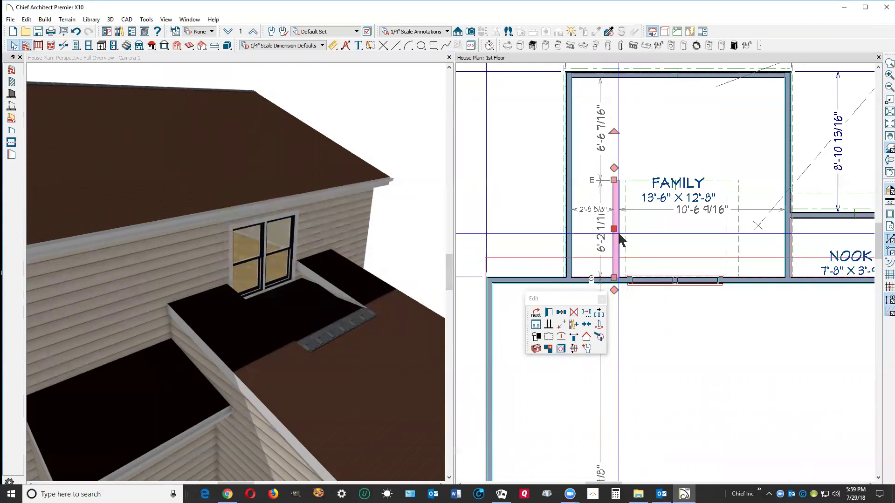
{"action": "left_click_drag", "start_coordinate": [620, 238], "coordinate": [621, 239]}
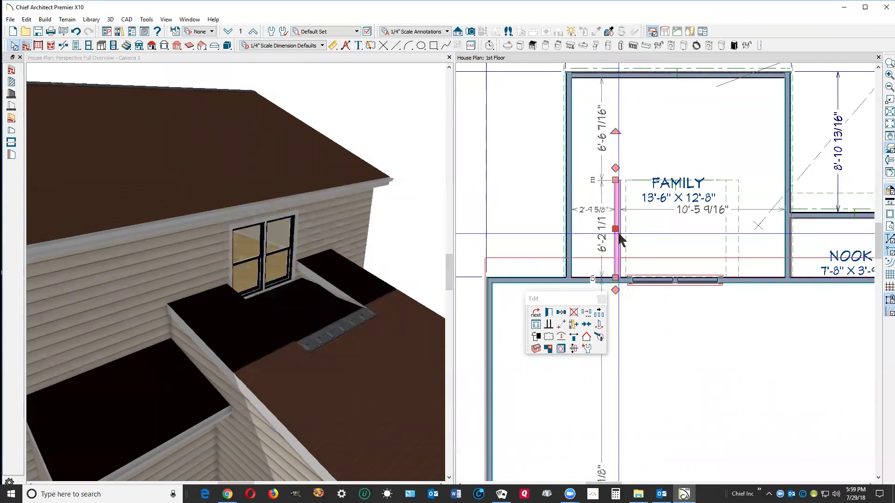
{"action": "left_click_drag", "start_coordinate": [621, 238], "coordinate": [622, 239]}
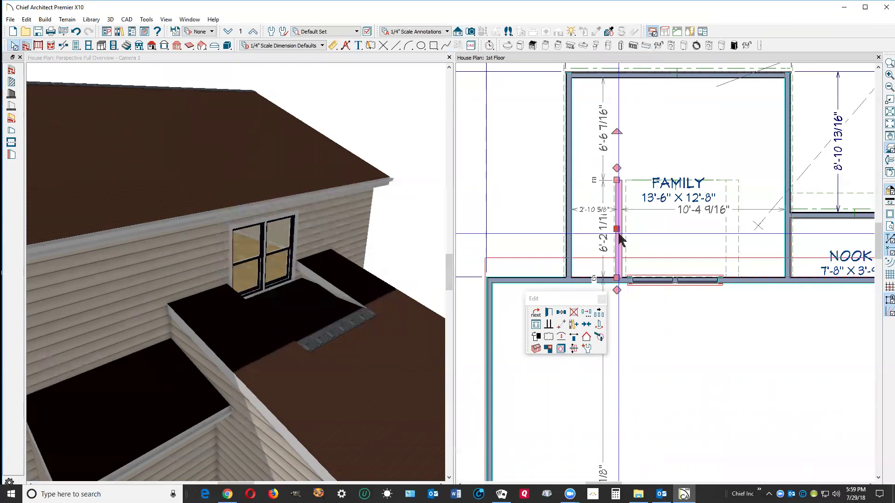
{"action": "left_click_drag", "start_coordinate": [622, 239], "coordinate": [623, 239]}
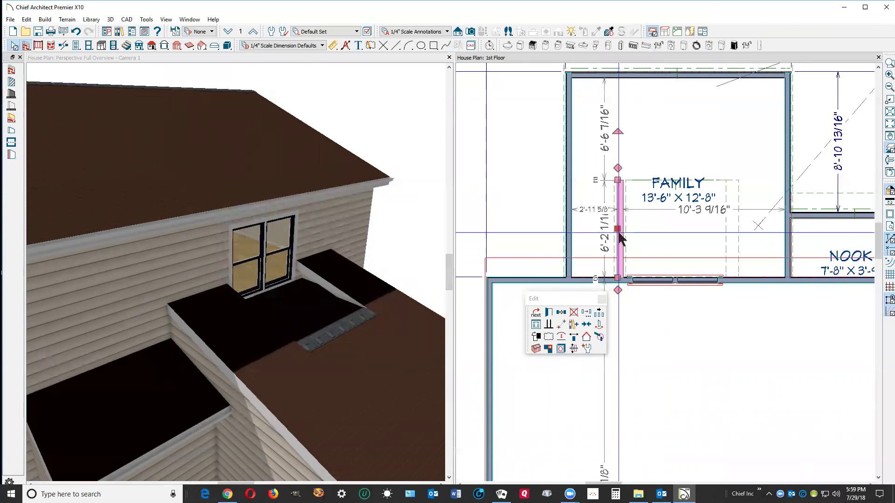
{"action": "left_click_drag", "start_coordinate": [622, 238], "coordinate": [623, 239]}
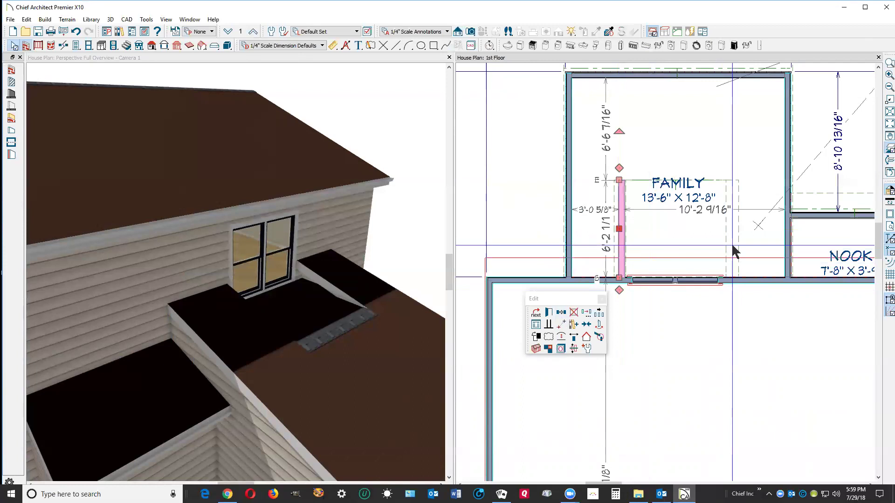
{"action": "key", "text": "ctrl+z"}
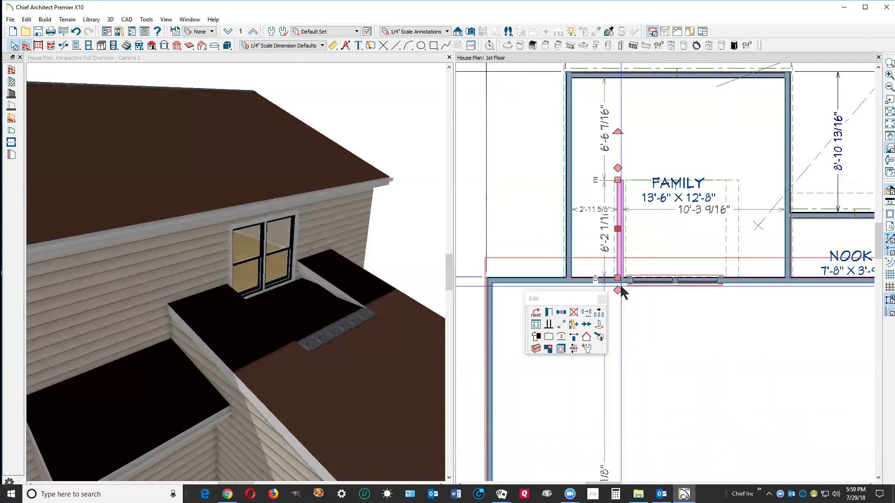
- Make the short wall an attic wall with No Room Definition and No Locate, and enable Roof Cuts Wall at Bottom
{"action": "left_click", "coordinate": [551, 303]}
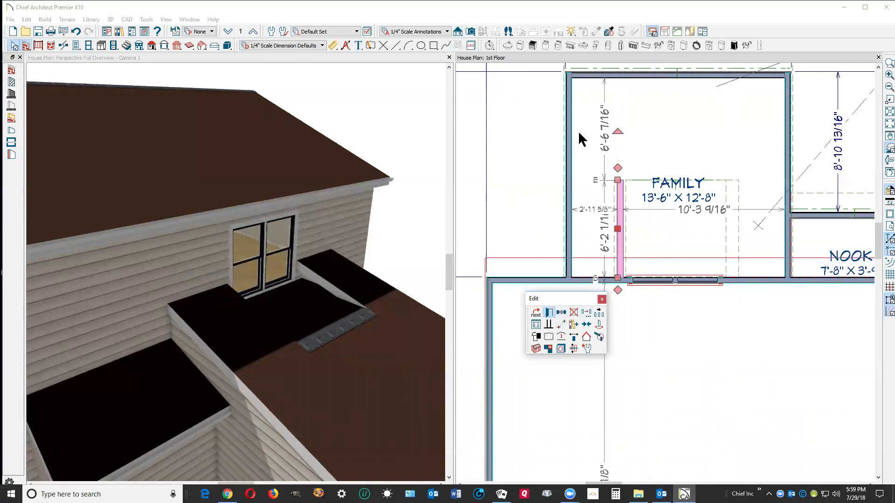
{"action": "key", "text": "ctrl+e"}
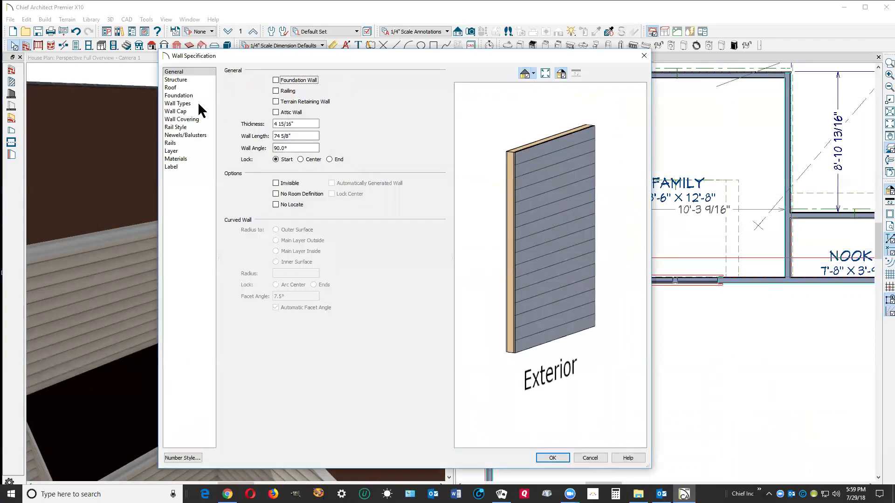
{"action": "left_click", "coordinate": [280, 114]}
{"action": "left_click", "coordinate": [282, 194]}
{"action": "left_click", "coordinate": [283, 206]}
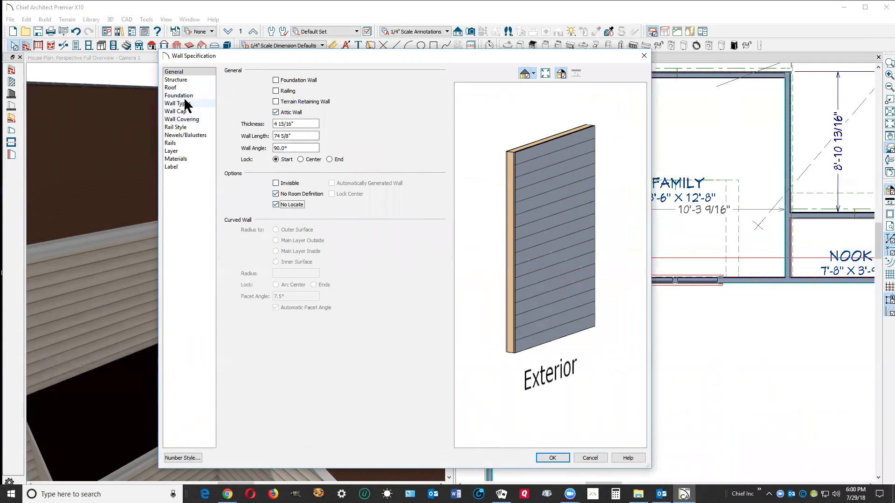
{"action": "left_click", "coordinate": [183, 127]}
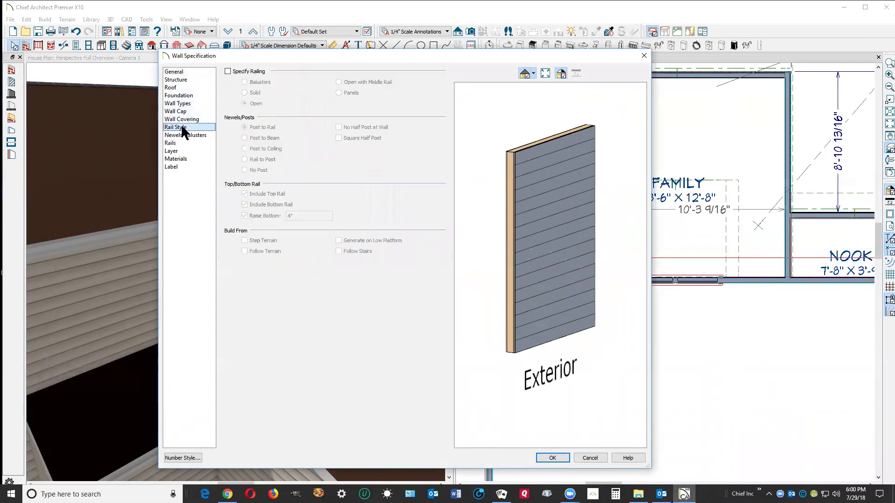
{"action": "left_click", "coordinate": [175, 88]}
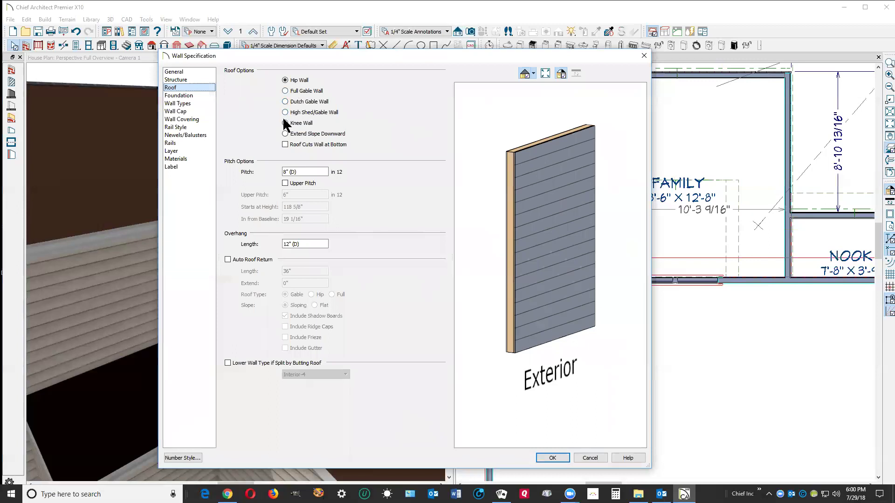
{"action": "left_click", "coordinate": [291, 145]}
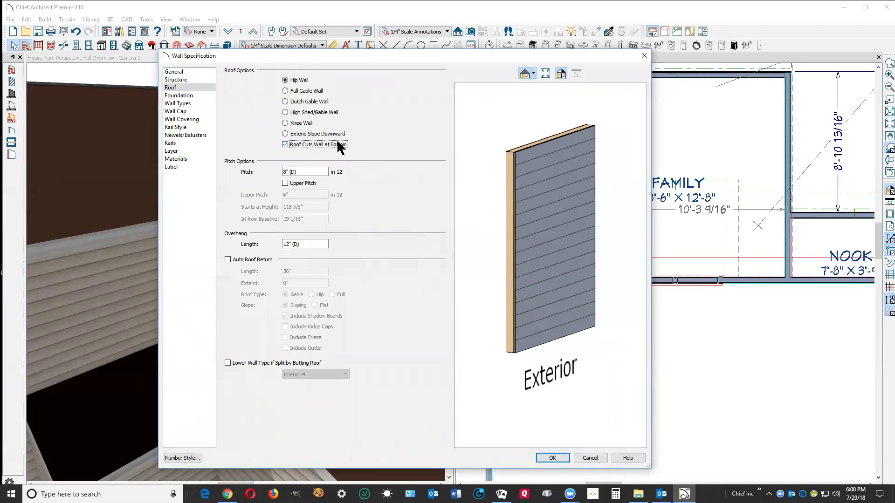
{"action": "left_click", "coordinate": [556, 456]}
{"action": "left_click", "coordinate": [552, 458]}
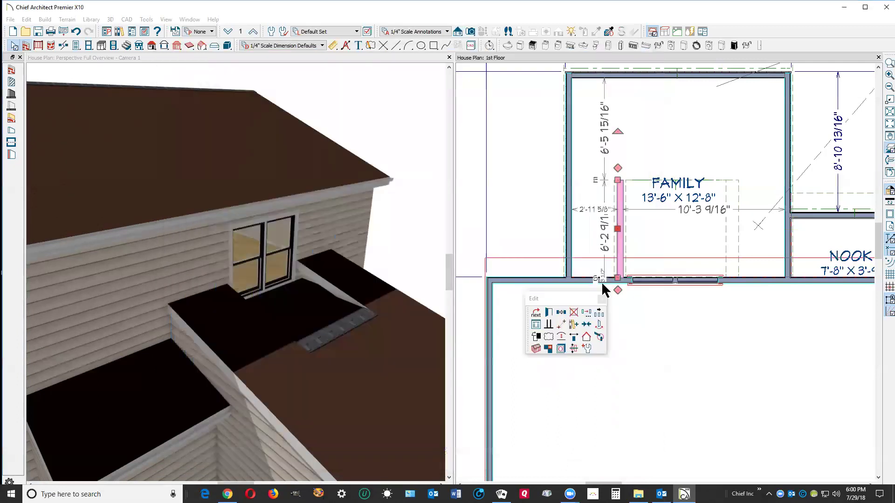
- Reverse the short wall's layers and copy the wall to the opposite side of the notch
{"action": "left_click", "coordinate": [562, 314]}
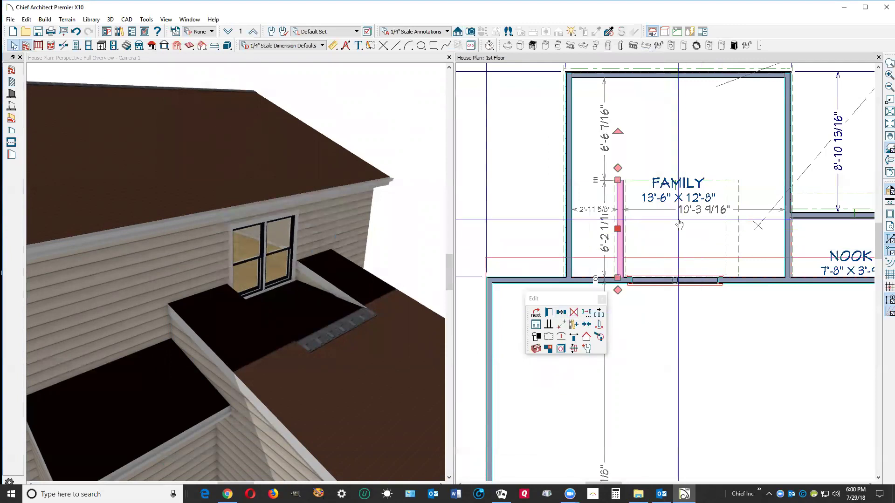
{"action": "left_click", "coordinate": [577, 340]}
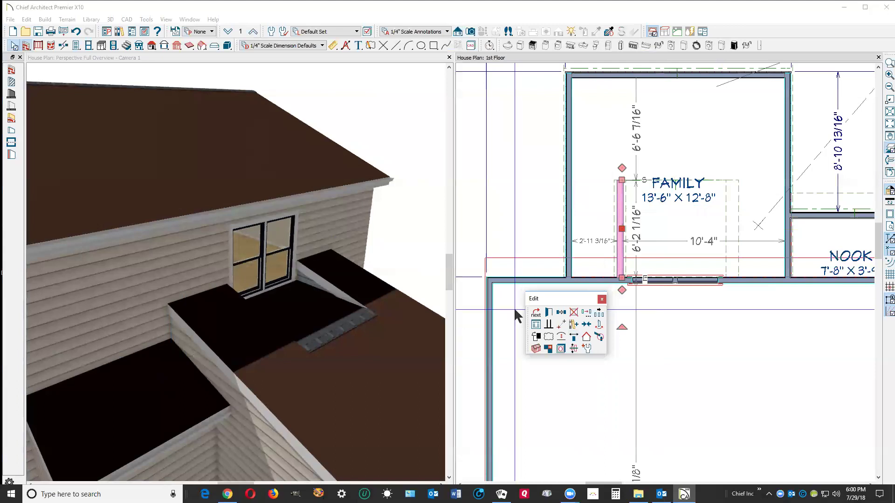
{"action": "left_click", "coordinate": [563, 314]}
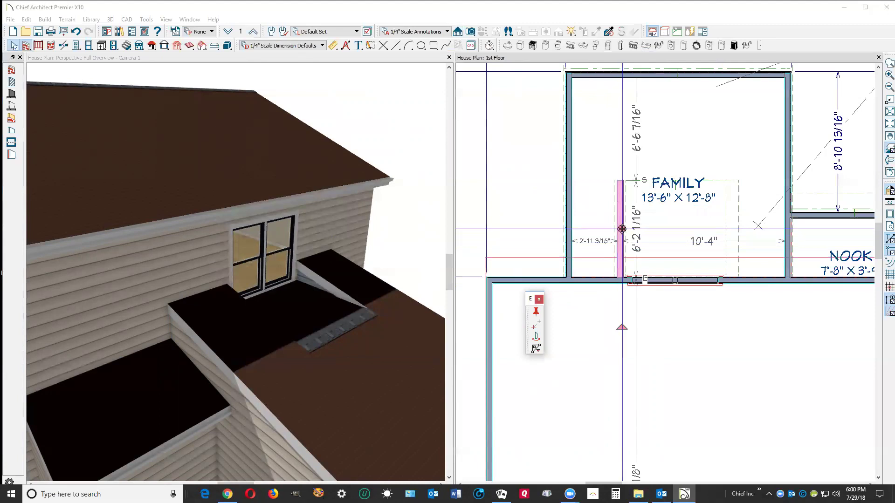
{"action": "left_click_drag", "start_coordinate": [626, 240], "coordinate": [734, 234]}
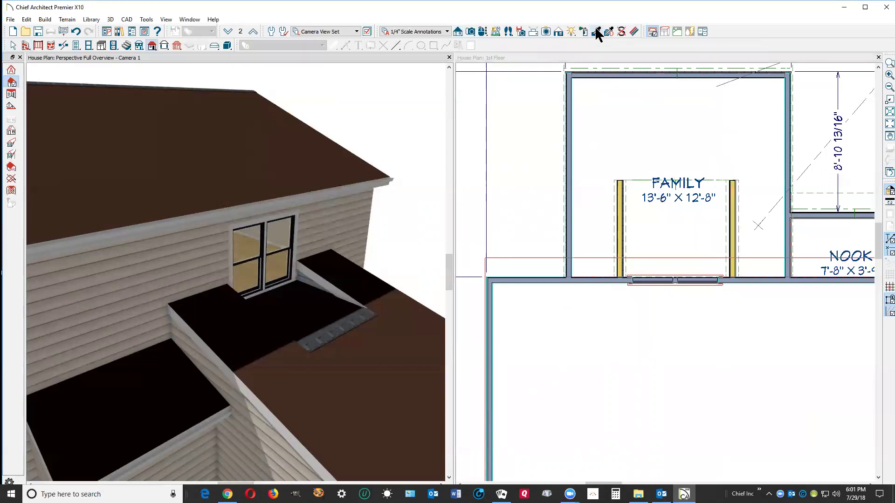
{"action": "left_click", "coordinate": [596, 30]}
{"action": "left_click", "coordinate": [316, 280]}
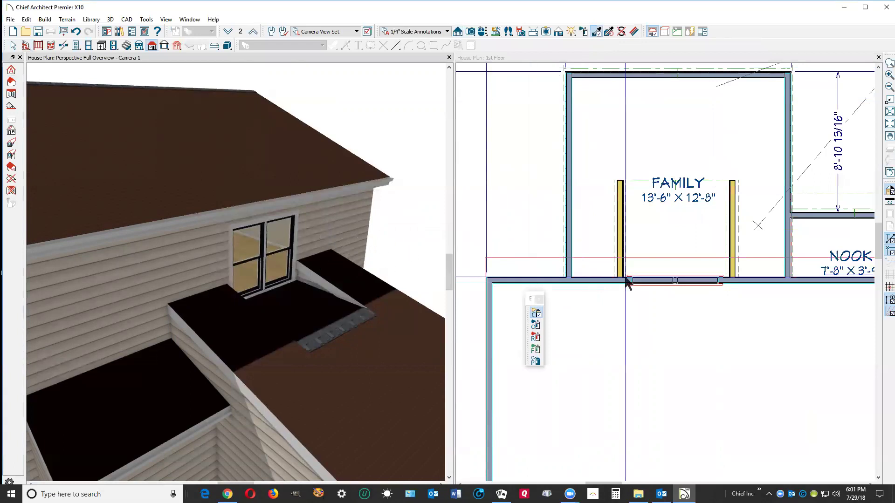
{"action": "key", "text": "space"}
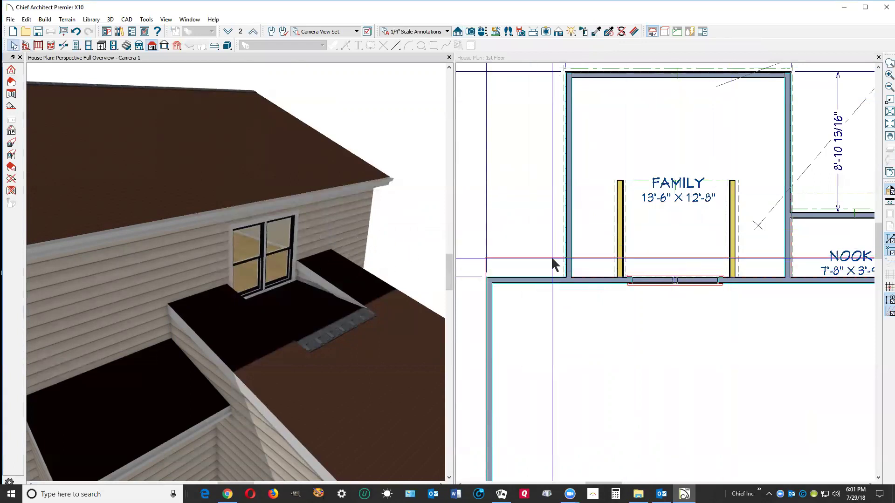
{"action": "left_click", "coordinate": [330, 324]}
{"action": "key", "text": "Escape"}
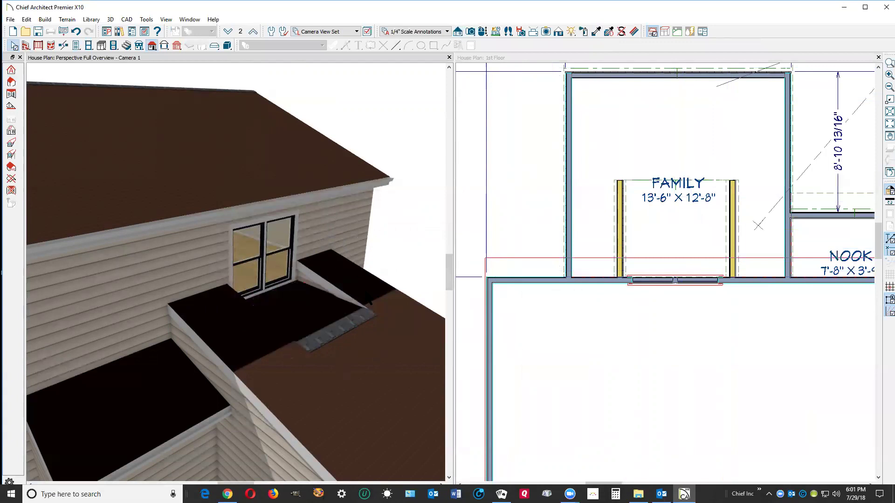